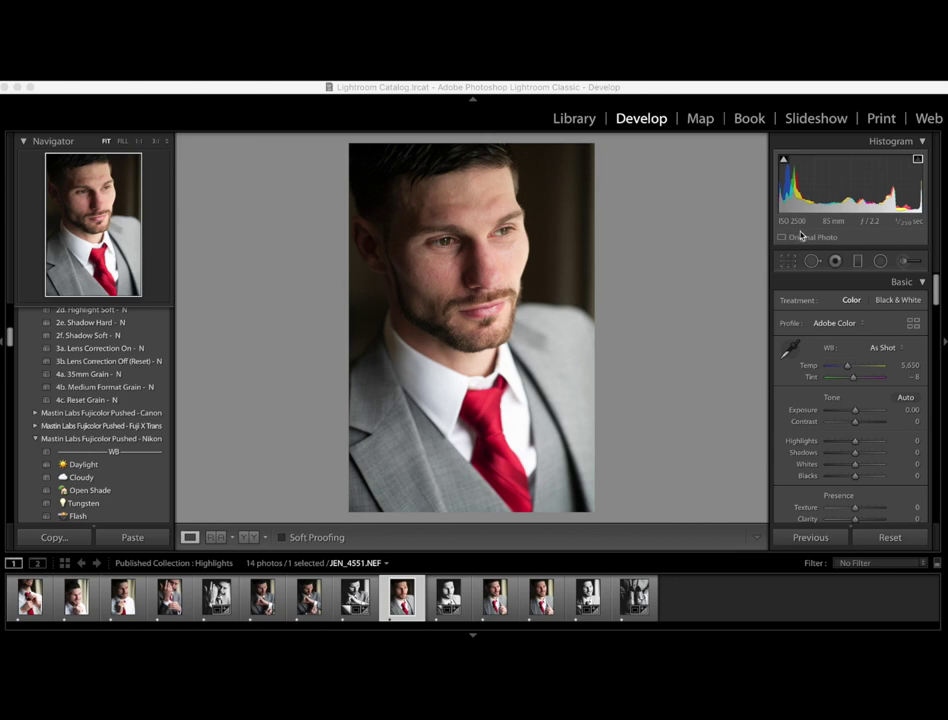
Step: Zoom the groom portrait to 1:1 and pan across the lips, beard and collar
click(546, 298)
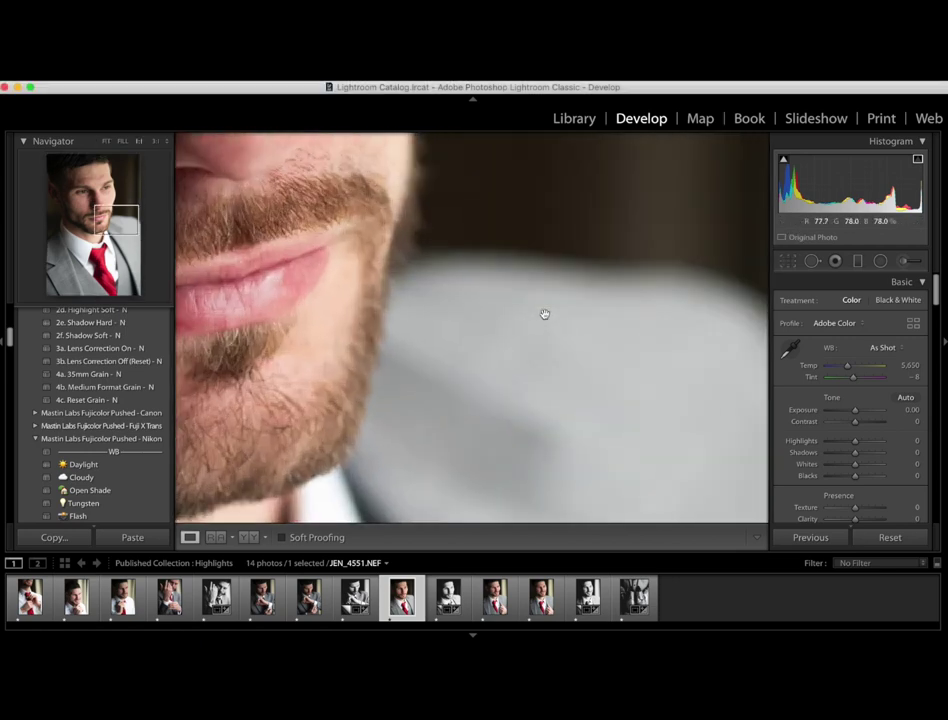
scroll(545, 314, down, 10)
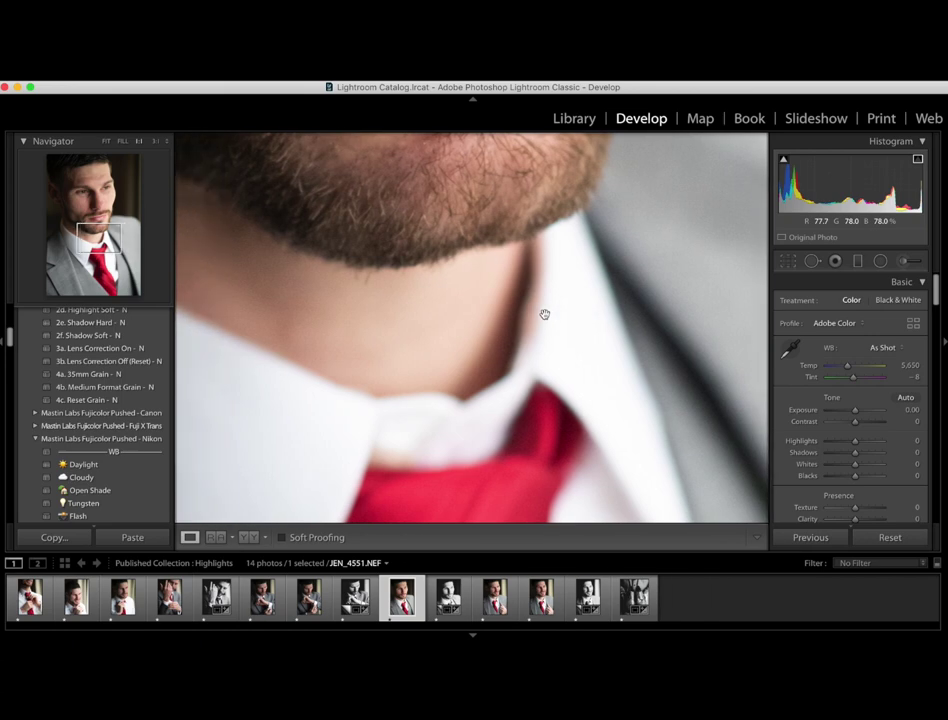
scroll(545, 314, left, 10)
scroll(545, 314, up, 3)
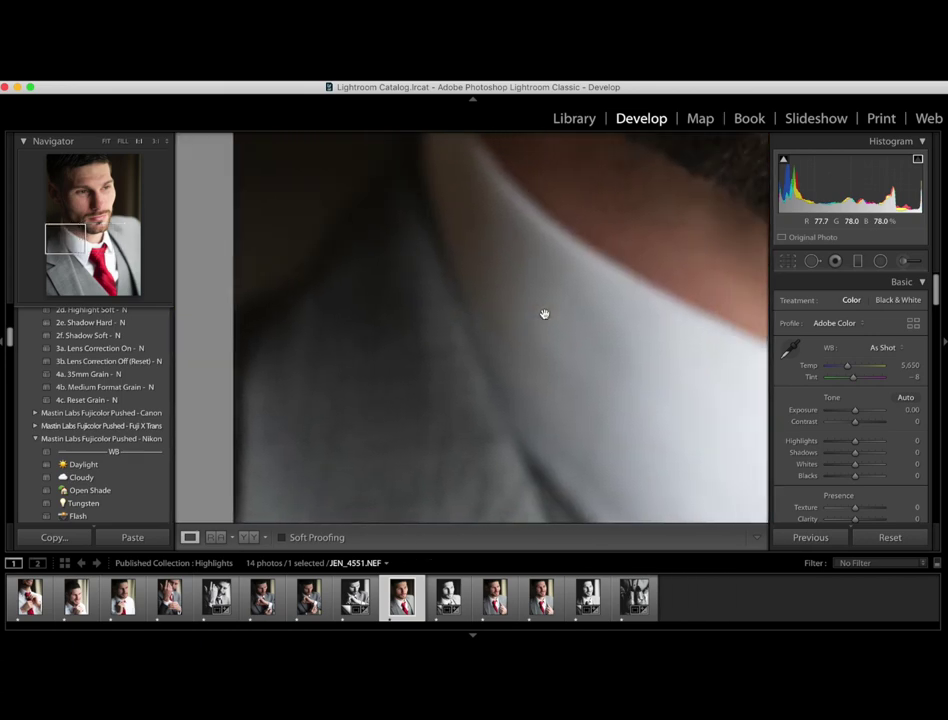
scroll(545, 314, right, 5)
scroll(545, 314, down, 3)
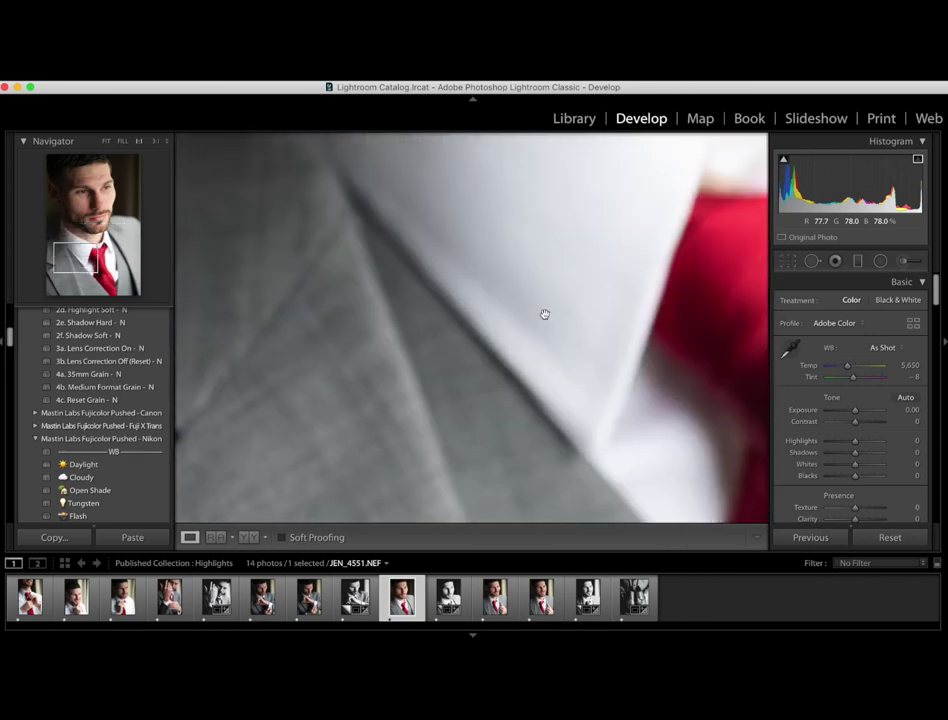
scroll(545, 314, up, 15)
scroll(545, 314, left, 3)
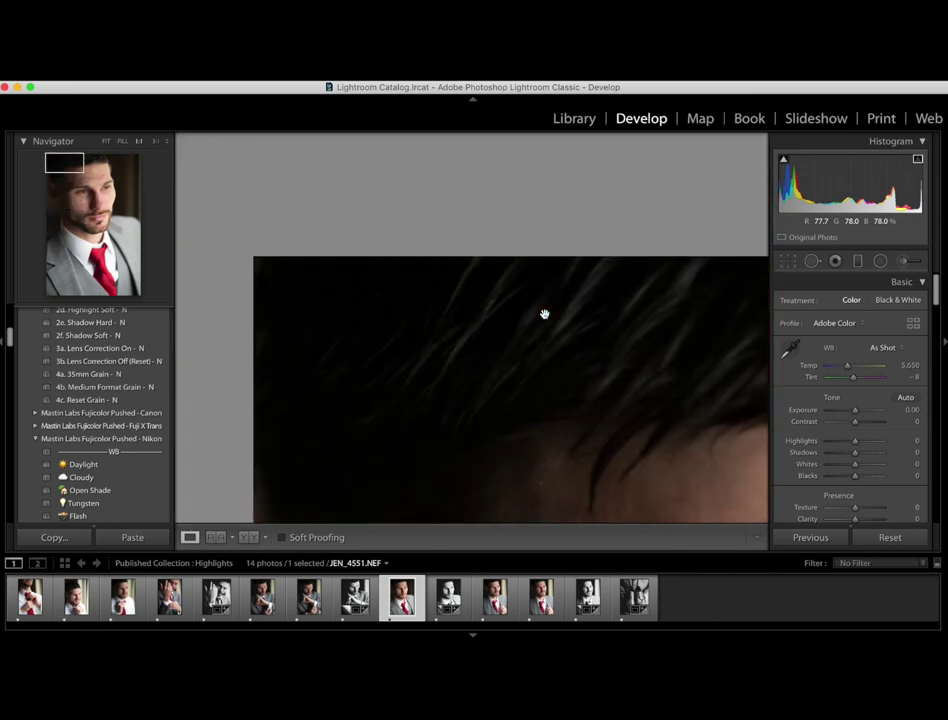
scroll(545, 314, down, 10)
scroll(545, 314, left, 2)
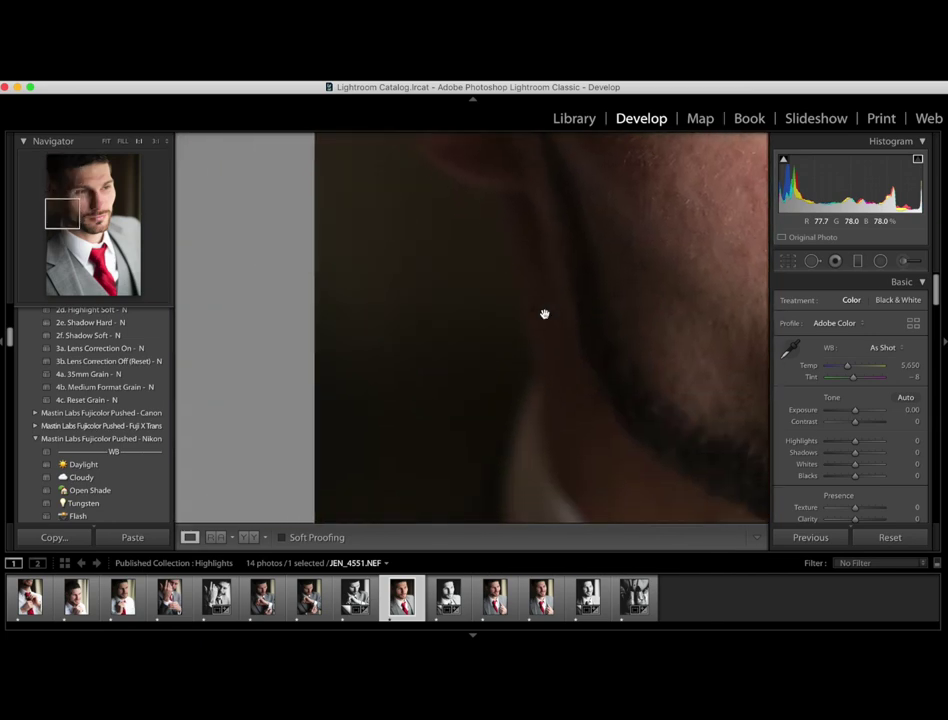
scroll(518, 332, right, 6)
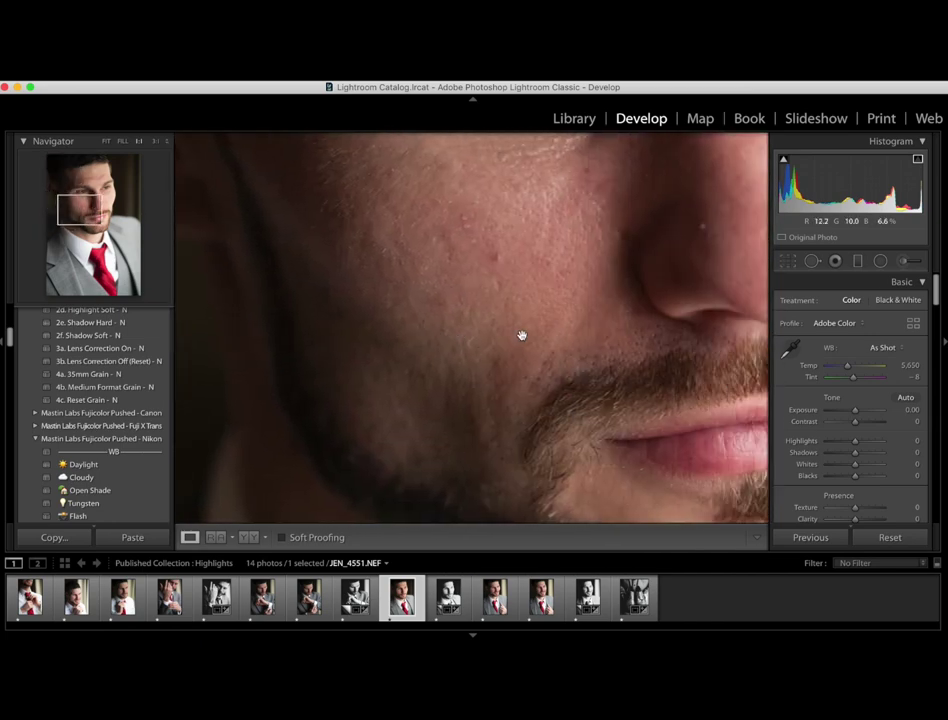
scroll(856, 393, down, 15)
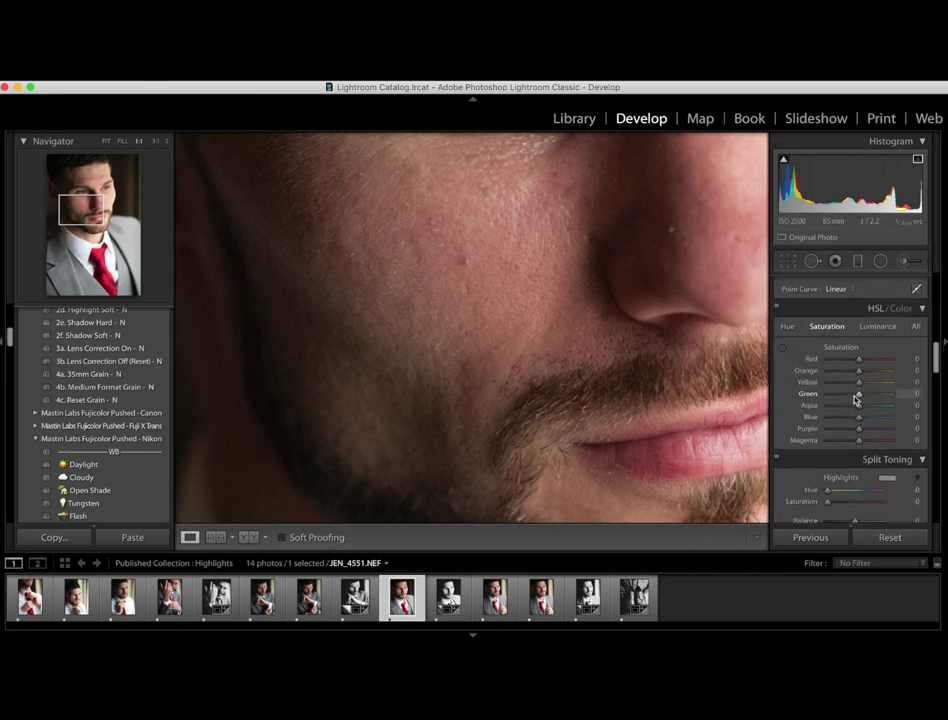
Step: Check the face edge up close, then set Noise Reduction to Luminance 3, Detail 7, Color 6, Detail 5, Smoothness 5
scroll(855, 397, down, 10)
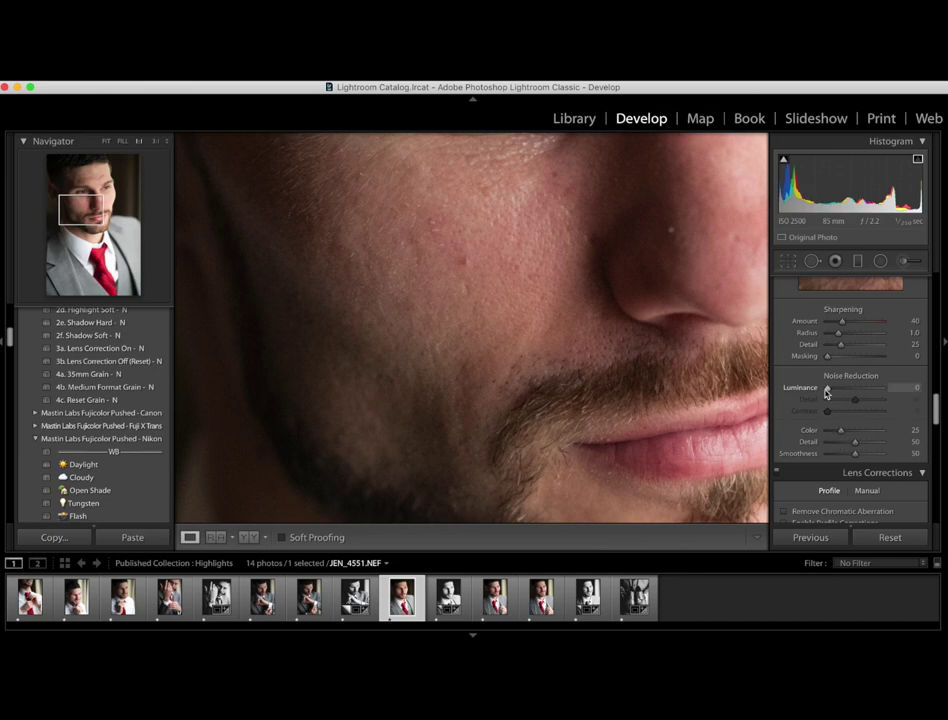
click(548, 381)
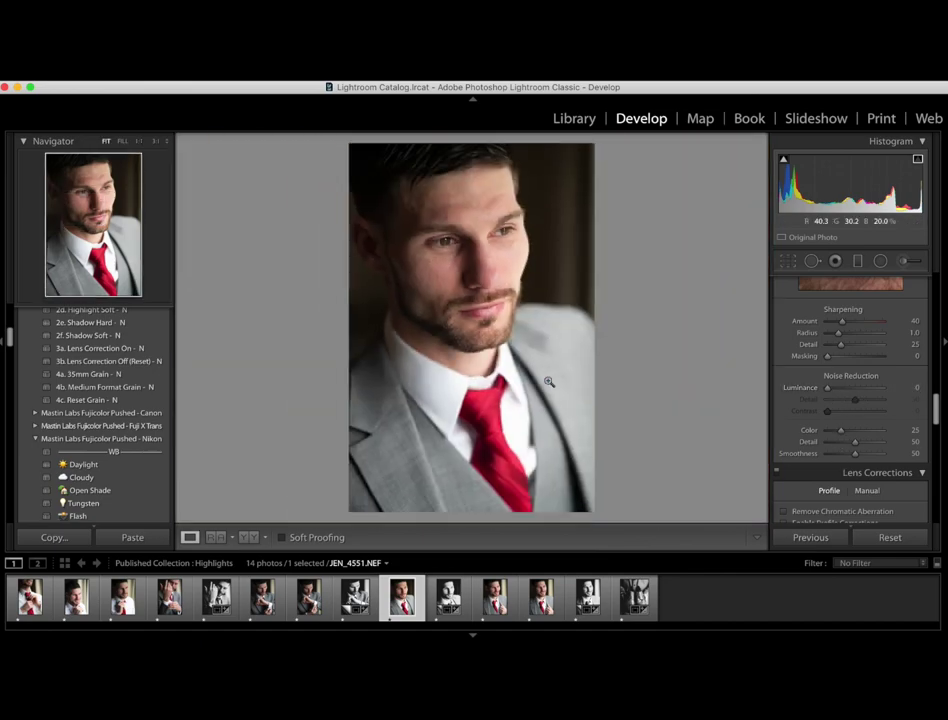
click(545, 263)
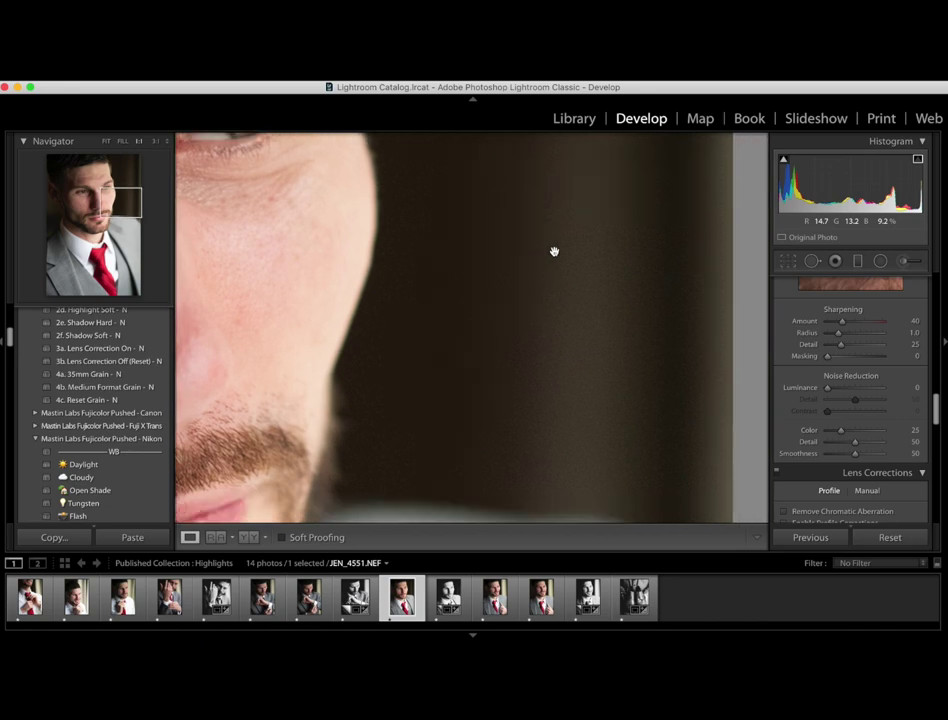
scroll(554, 251, left, 5)
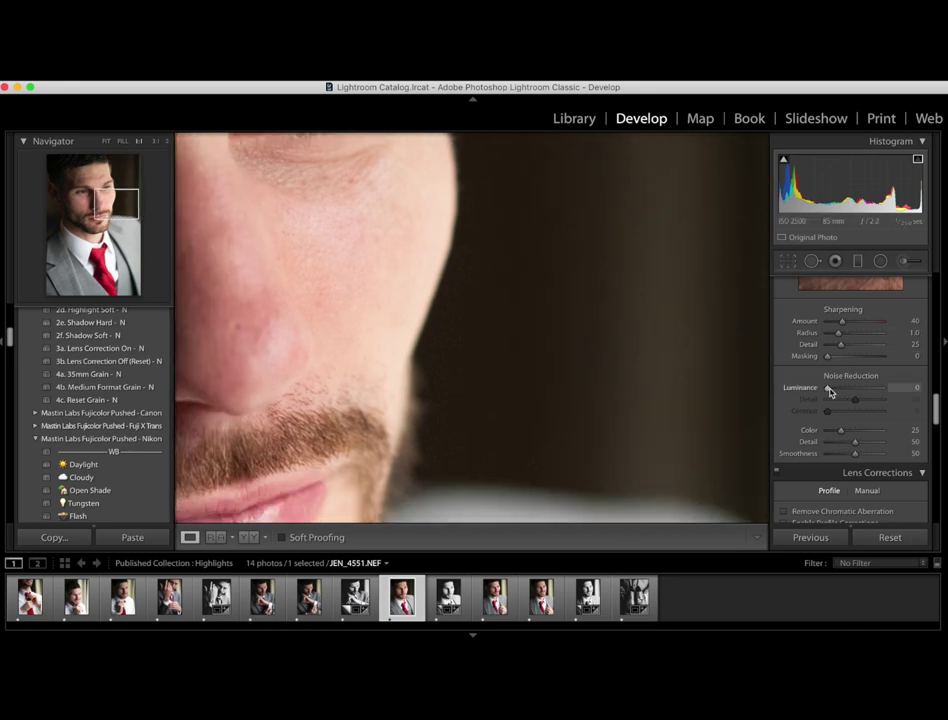
drag(829, 392, 832, 389)
click(830, 400)
click(829, 430)
click(830, 441)
click(830, 454)
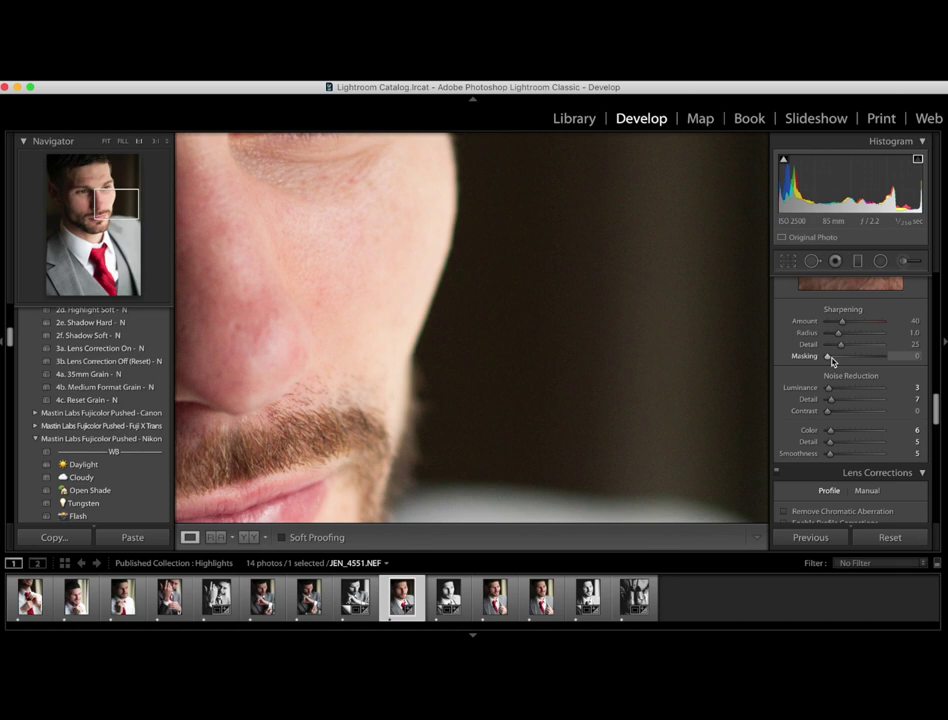
click(627, 325)
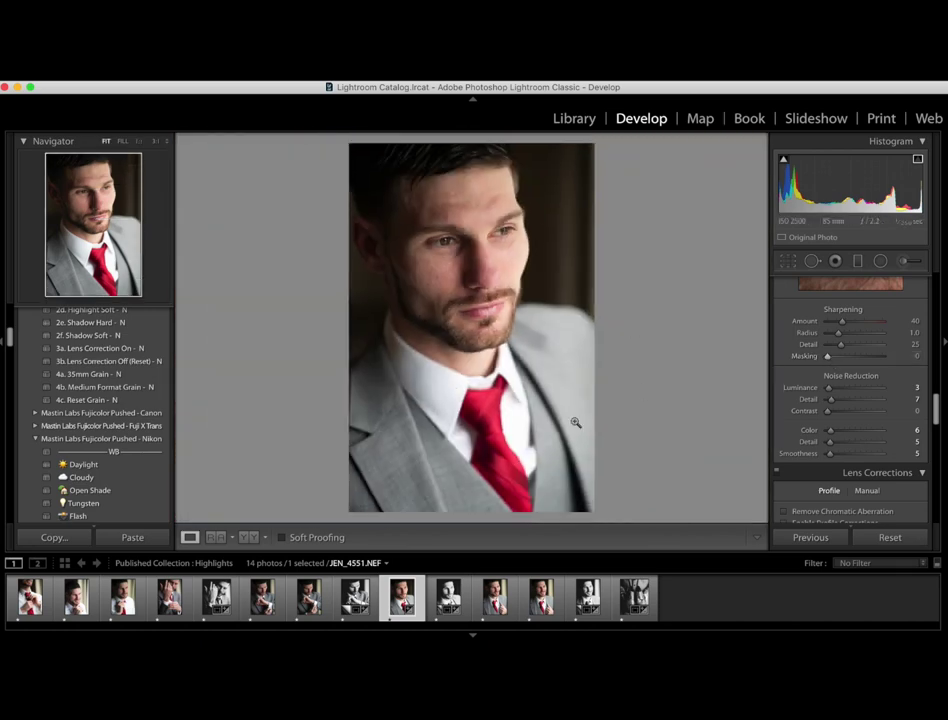
scroll(806, 348, up, 10)
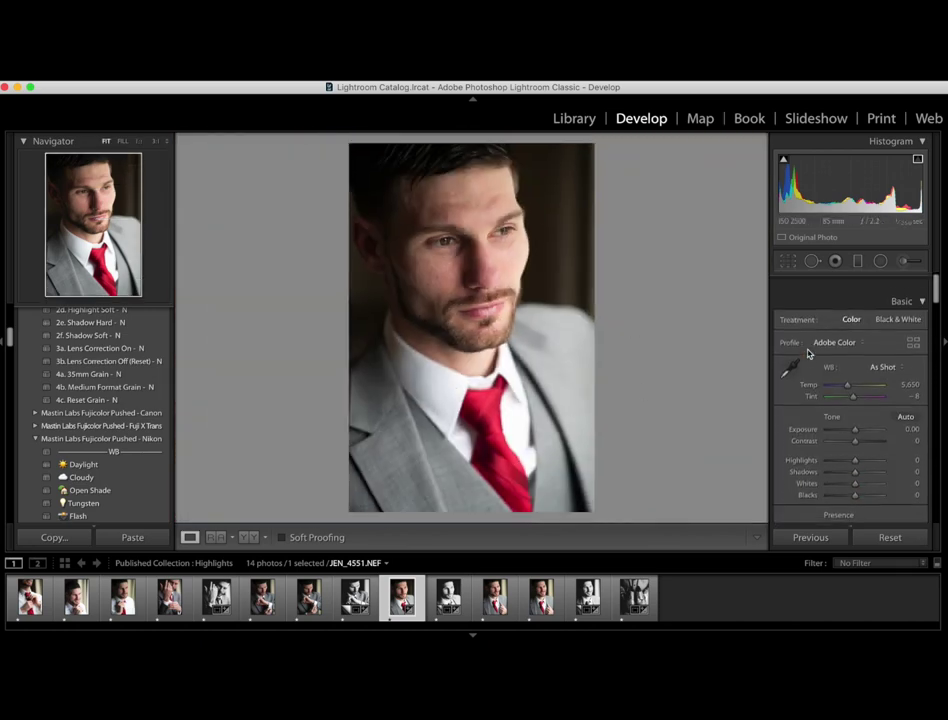
scroll(808, 353, down, 1)
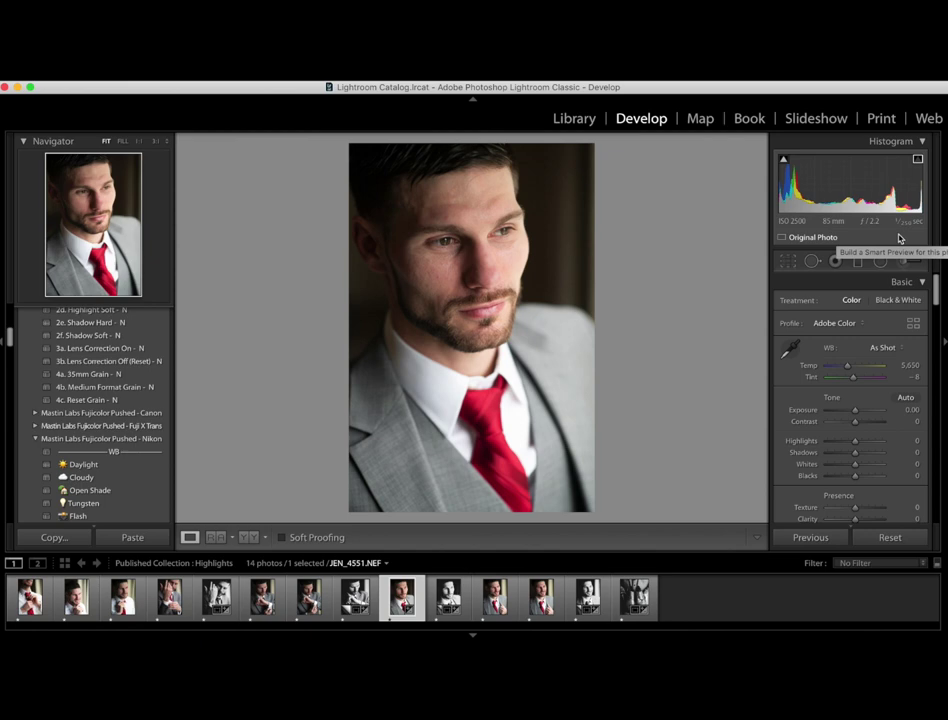
Step: Turn on the Histogram's shadow clipping indicator to reveal clipped shadow areas
mouse_move(785, 162)
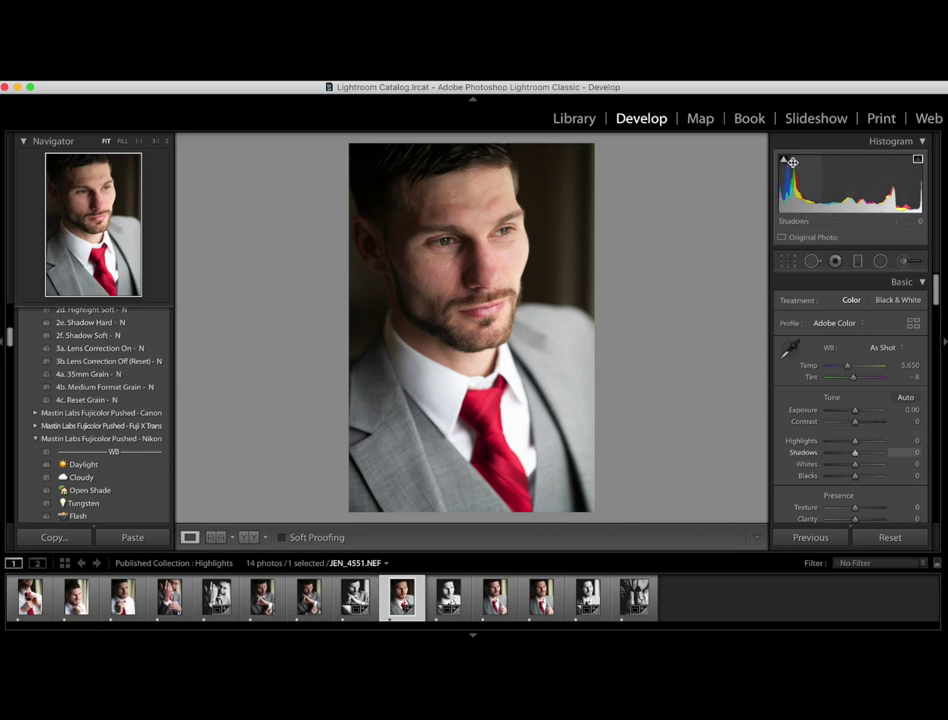
click(784, 162)
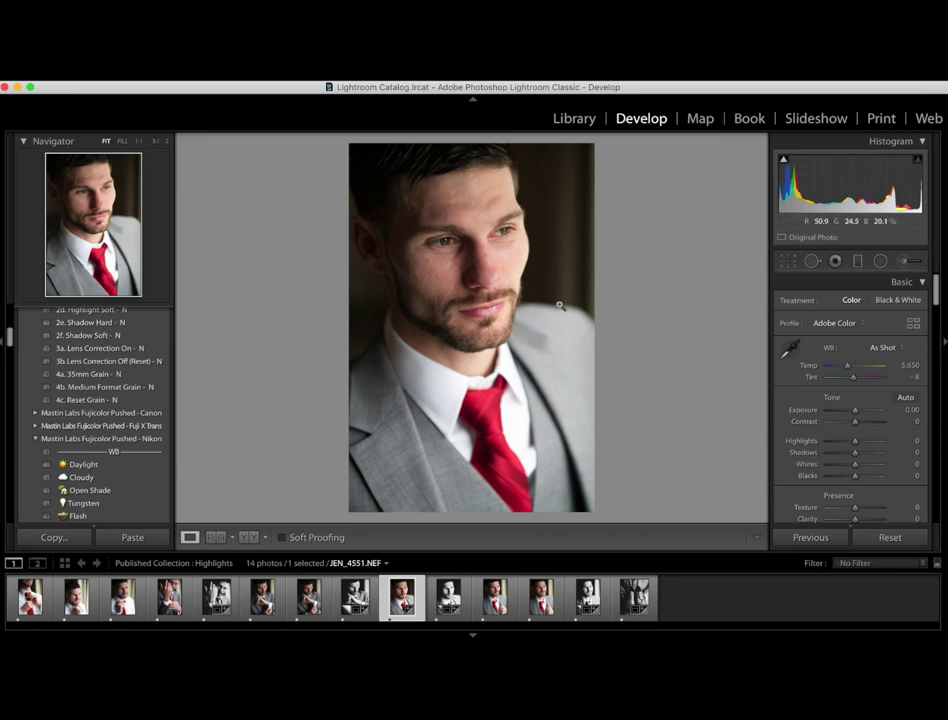
Step: Sample white balance from the white shirt (Temp 5,876, Tint −9) and view Before & After side by side
click(790, 350)
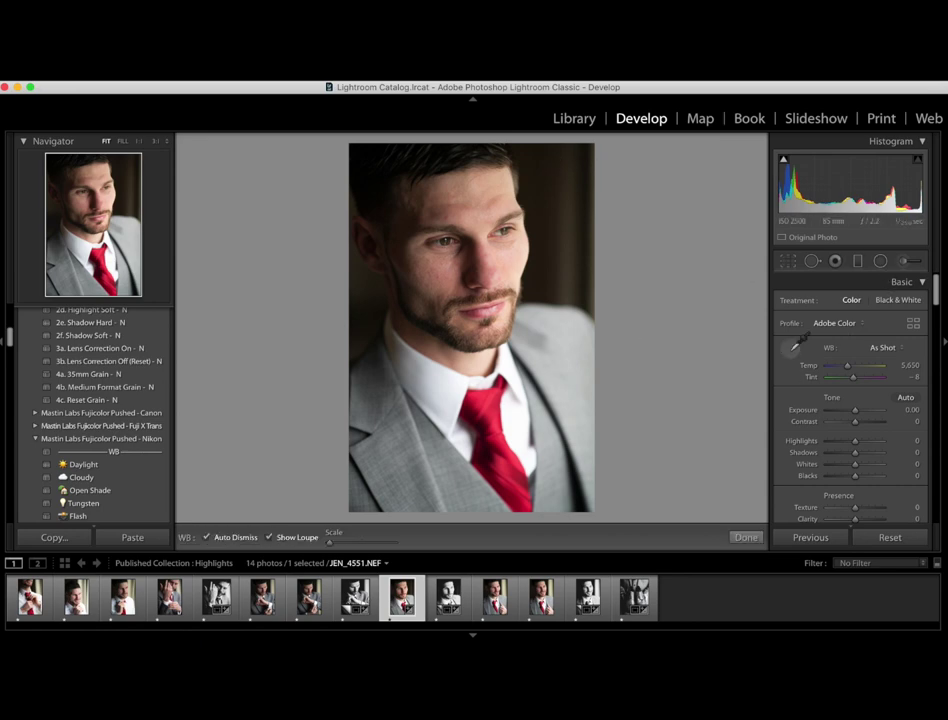
click(408, 364)
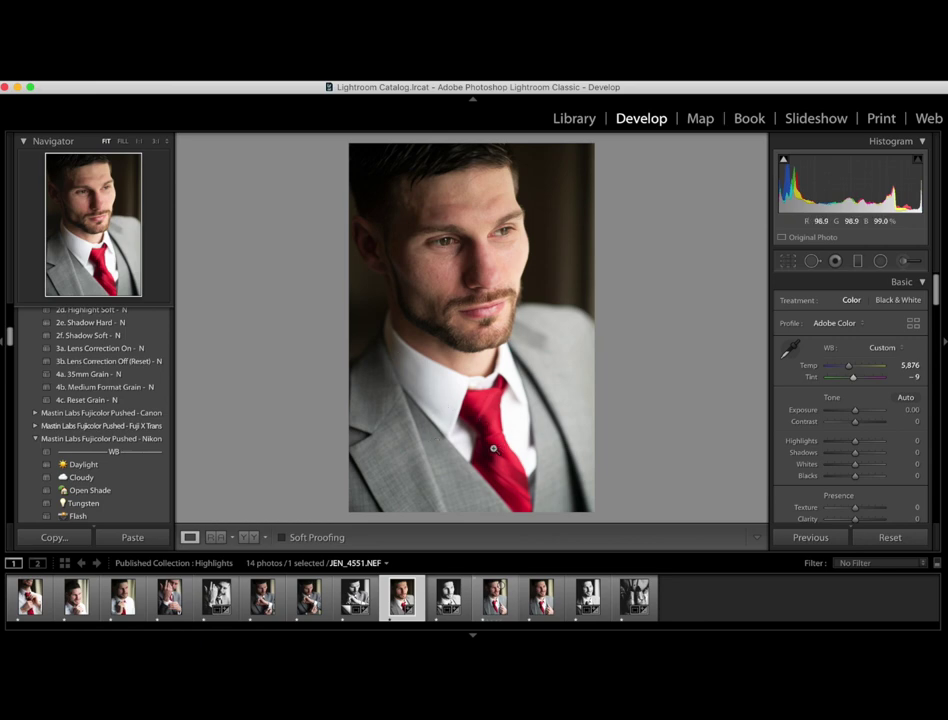
click(250, 538)
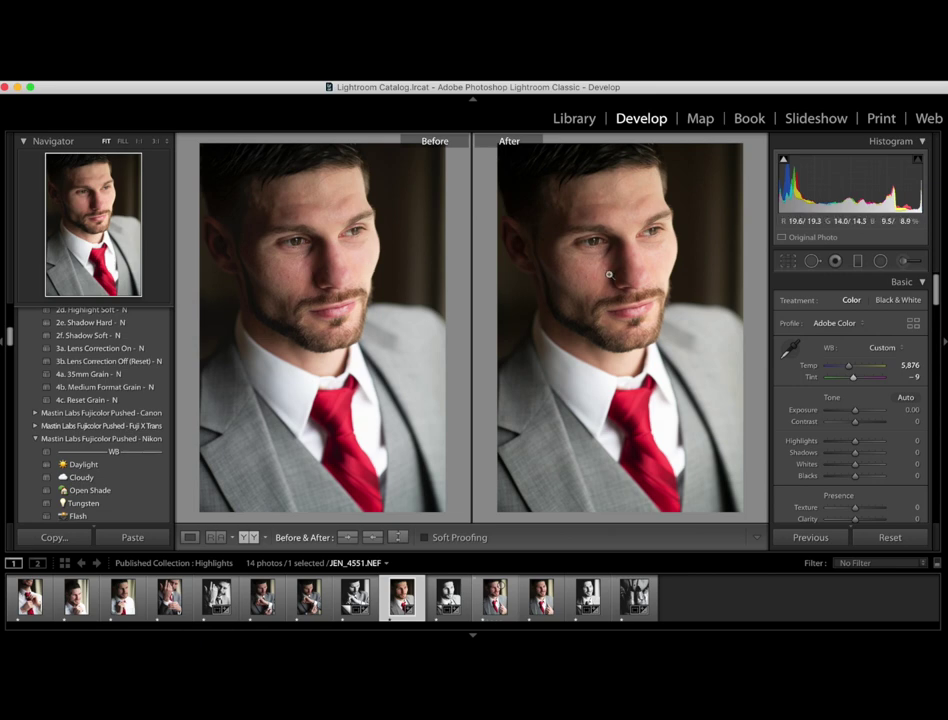
Step: Switch back to Loupe view to show the white-balanced portrait alone
click(190, 538)
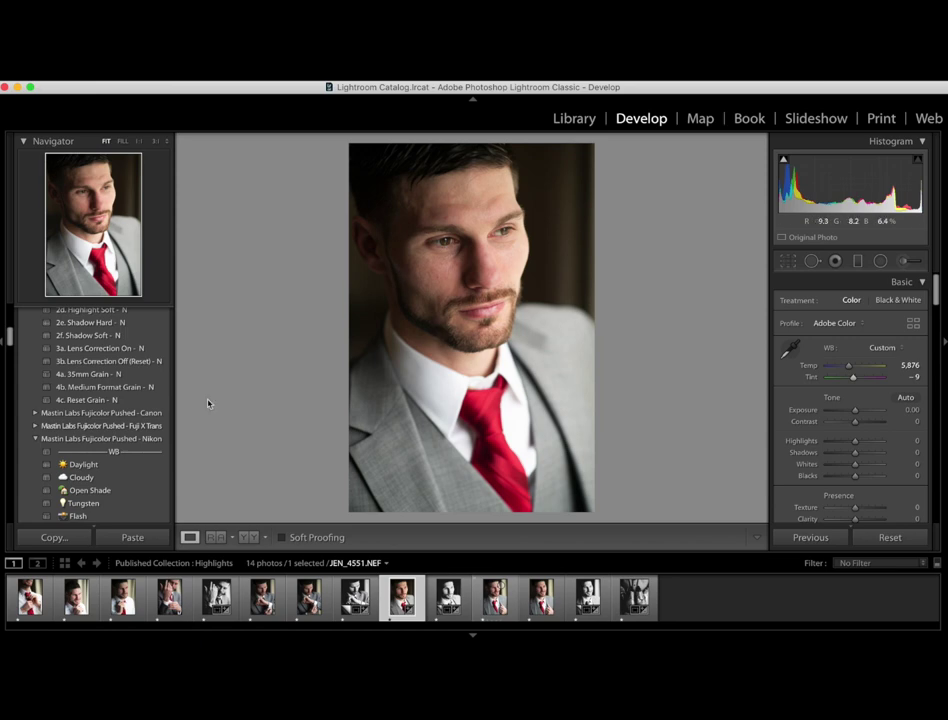
scroll(137, 398, down, 4)
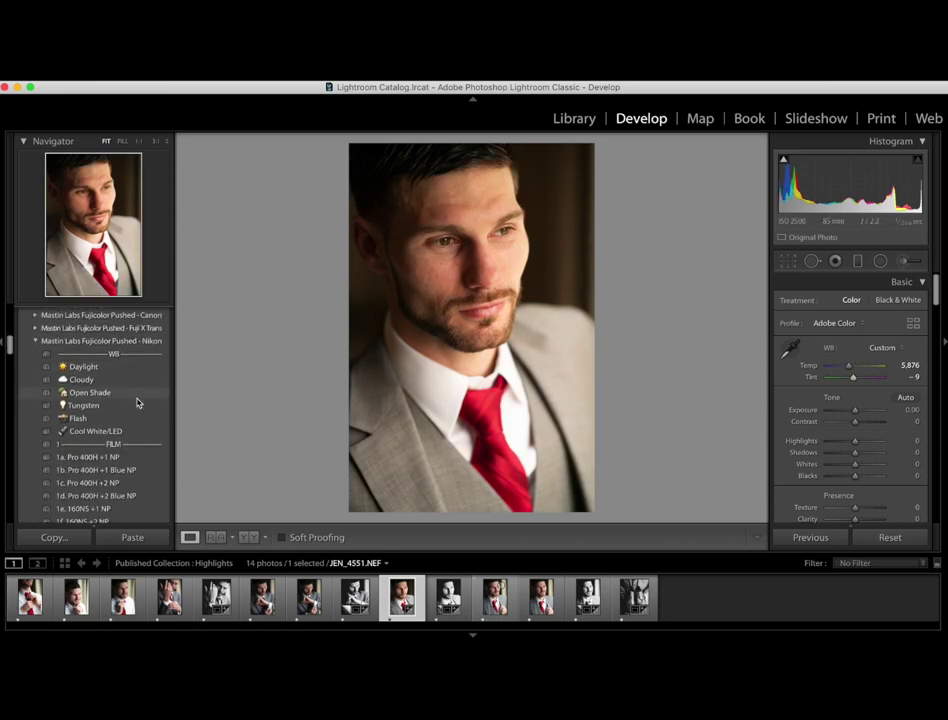
scroll(137, 402, down, 6)
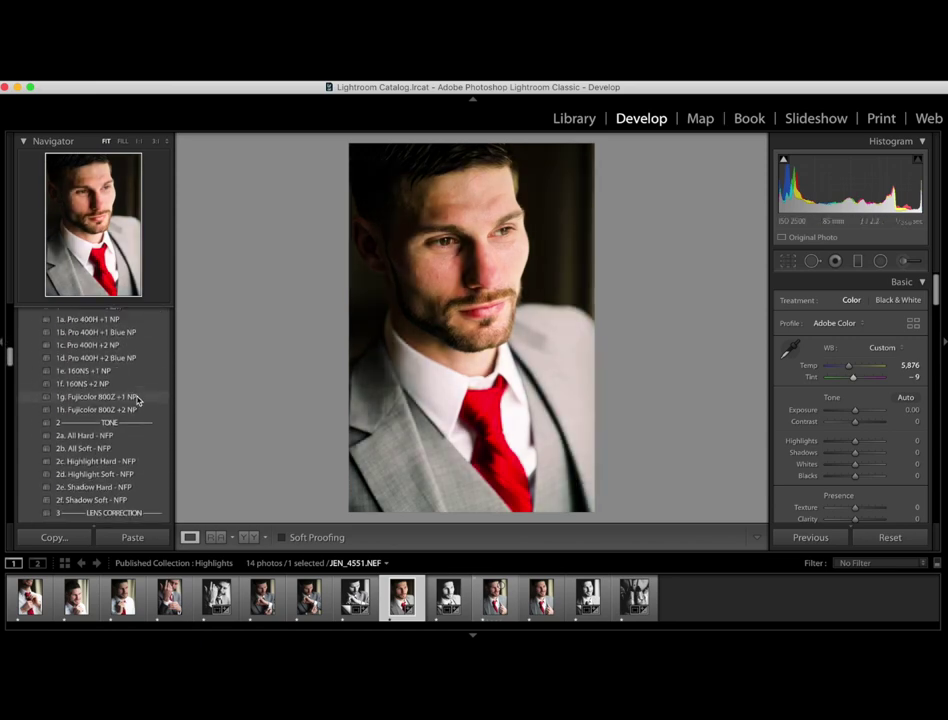
scroll(137, 400, down, 3)
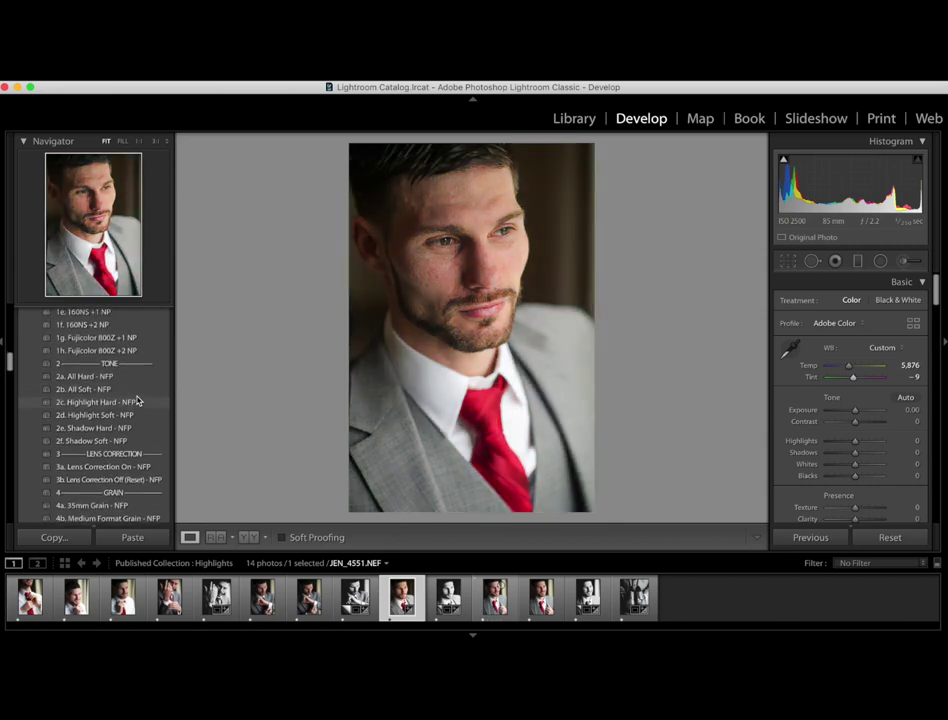
scroll(137, 400, up, 5)
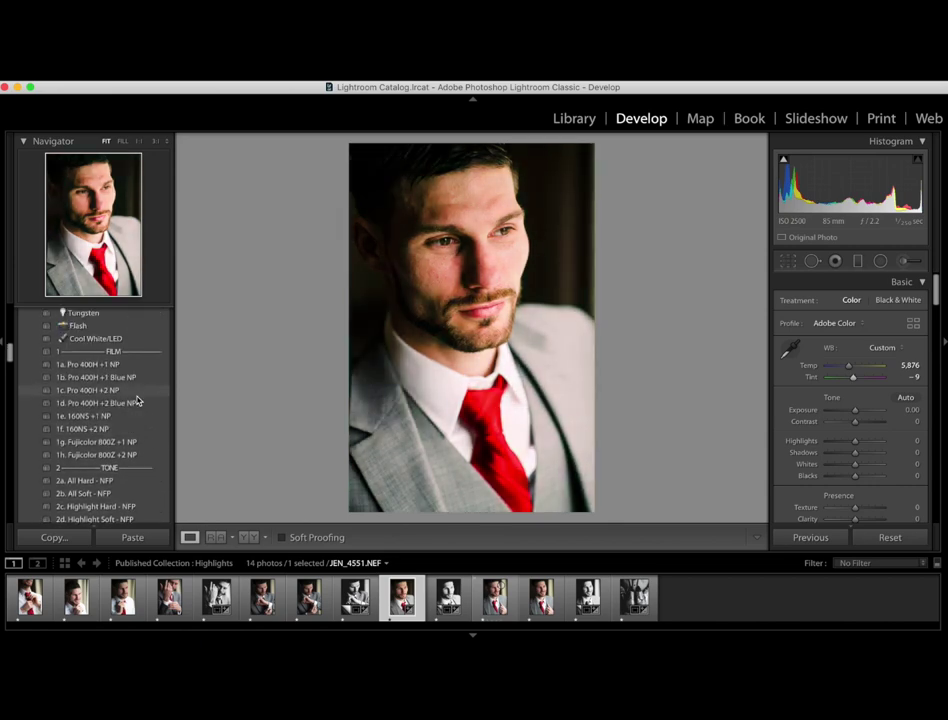
scroll(137, 400, up, 10)
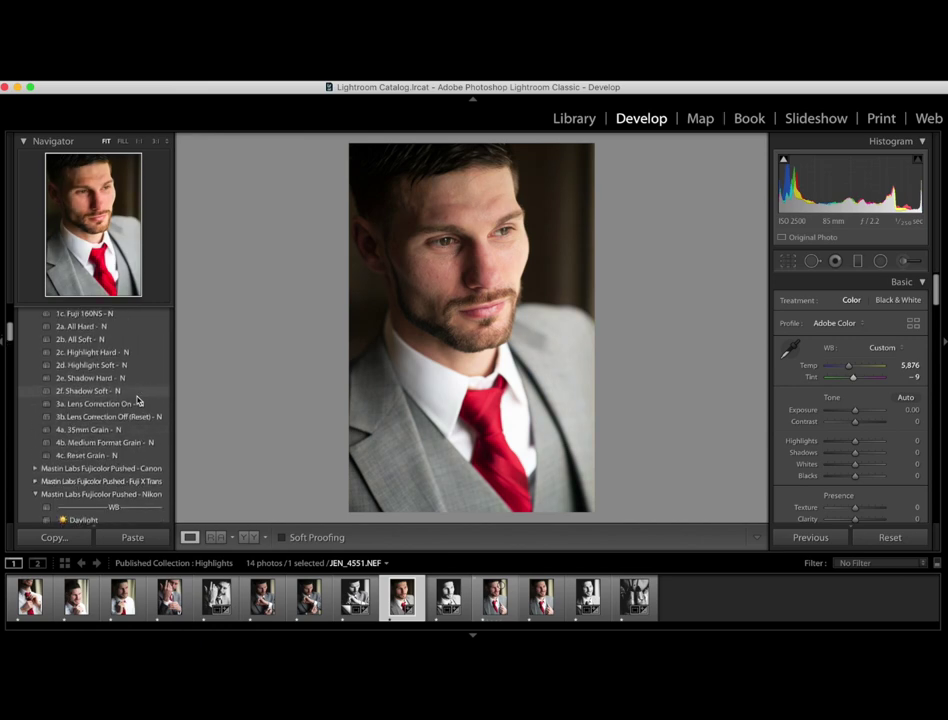
scroll(137, 400, up, 5)
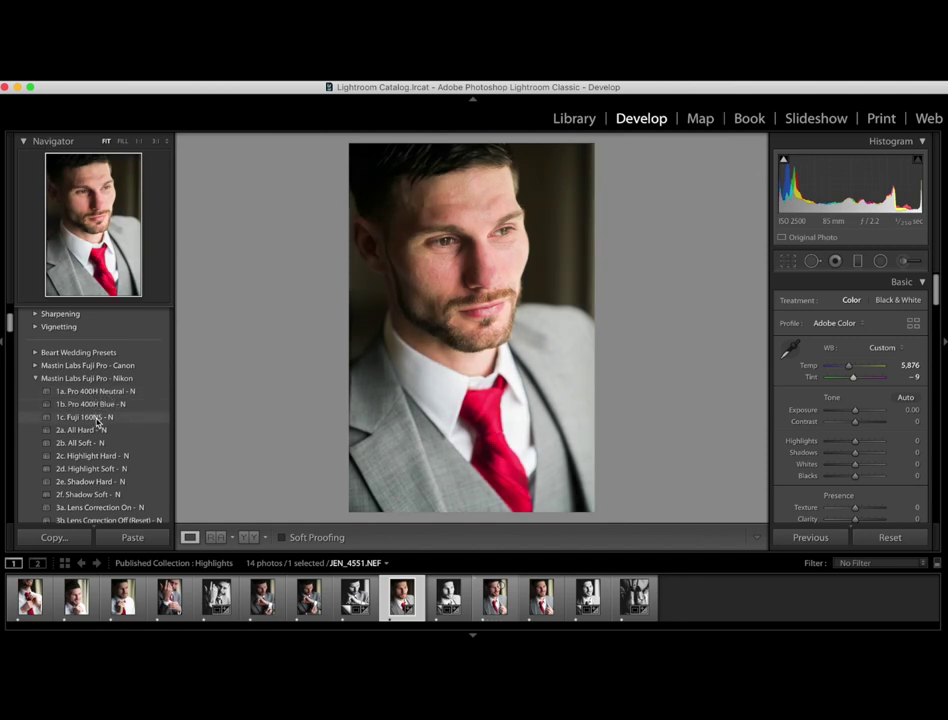
scroll(100, 420, down, 10)
scroll(100, 398, down, 5)
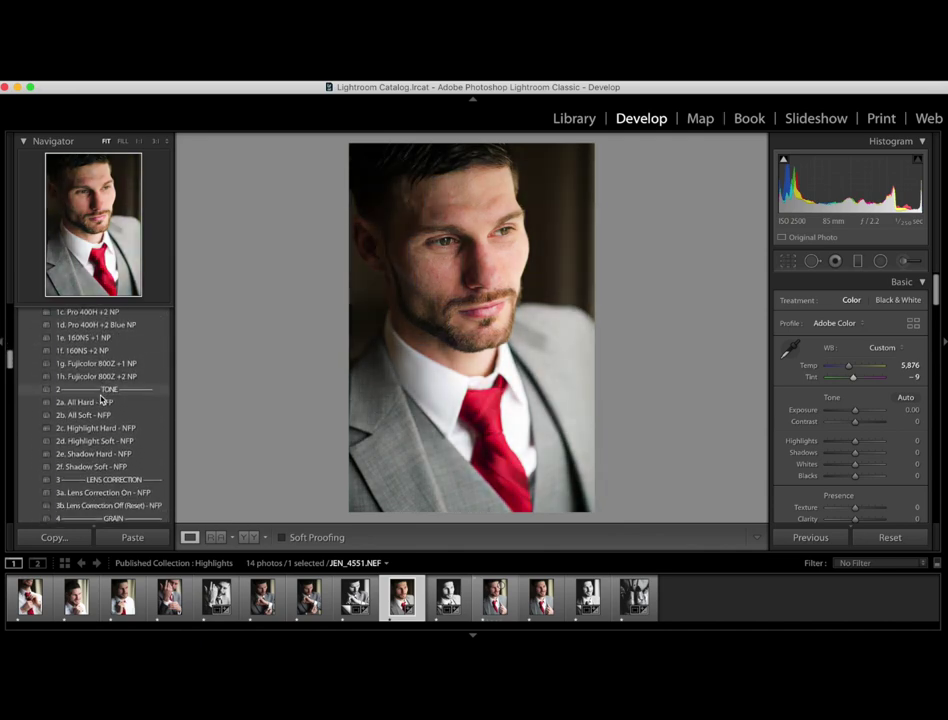
scroll(100, 398, down, 10)
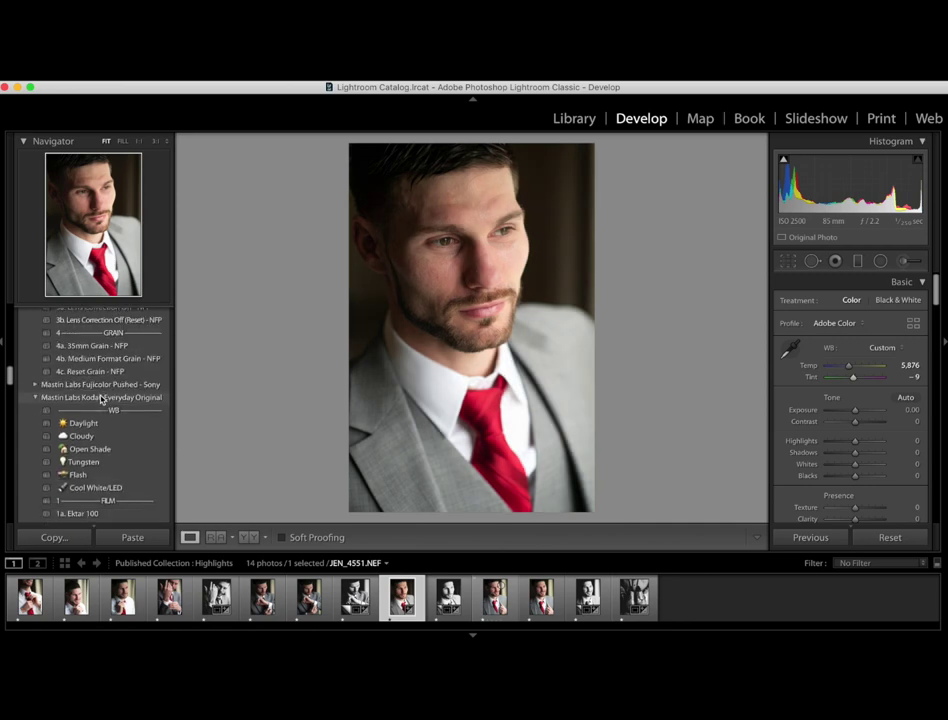
scroll(100, 399, down, 10)
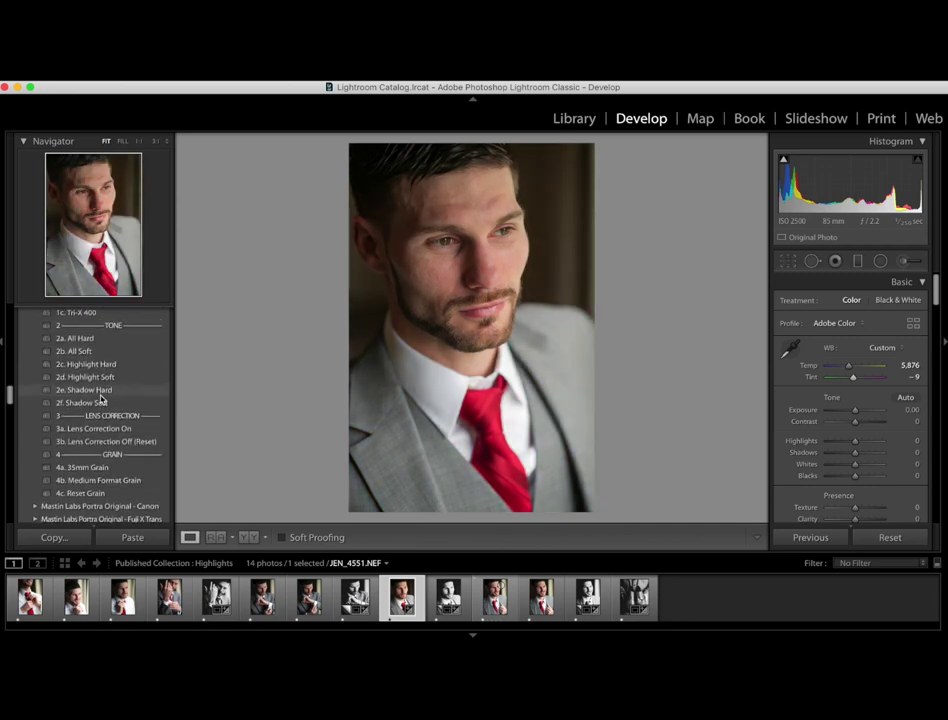
scroll(100, 398, down, 7)
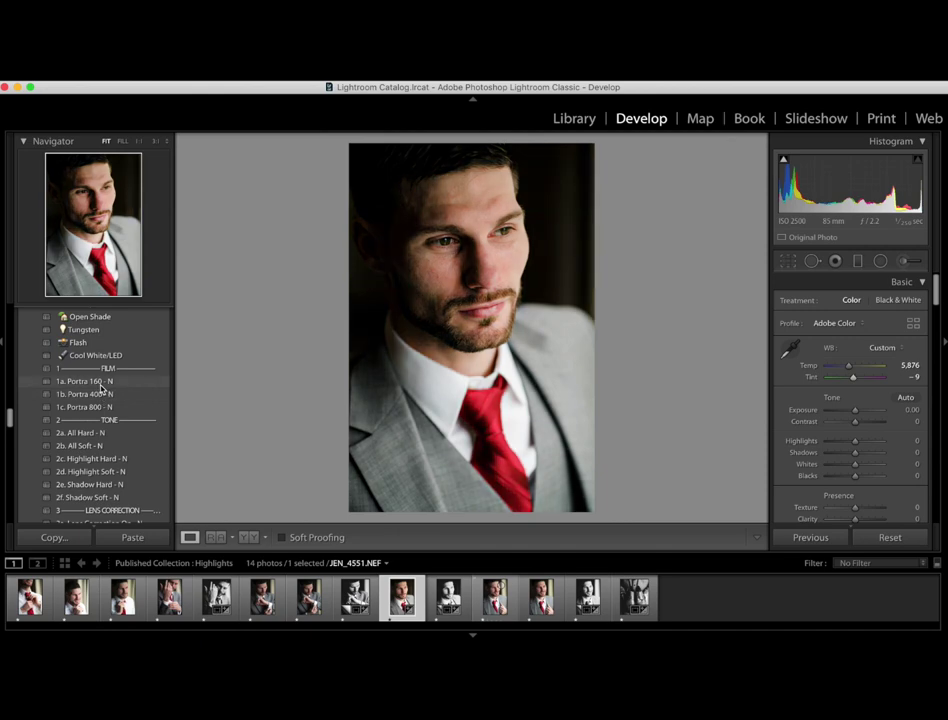
scroll(101, 397, down, 2)
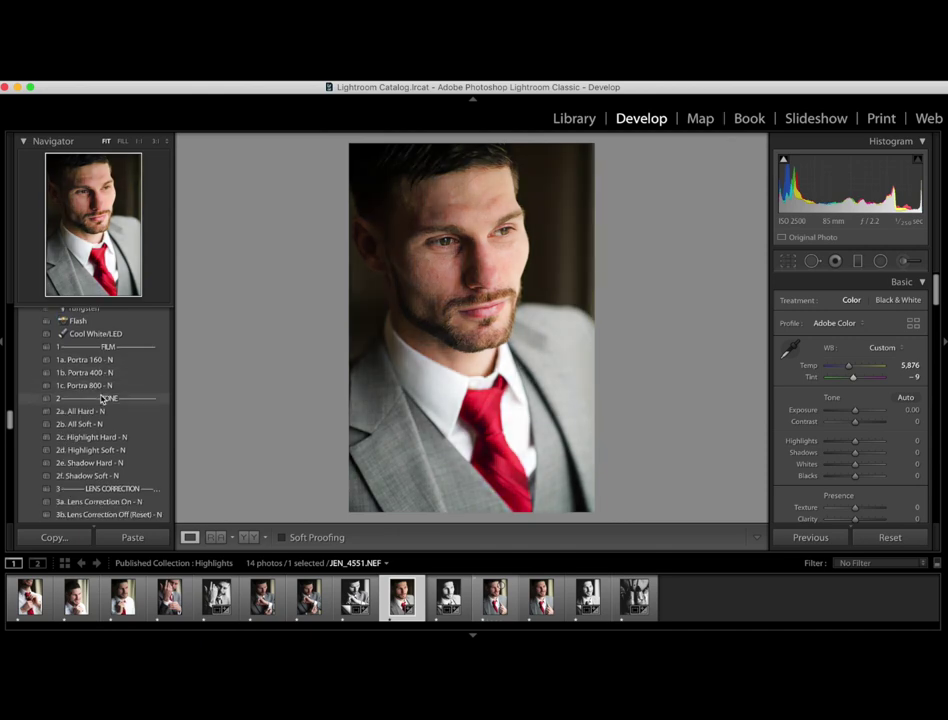
scroll(104, 380, up, 2)
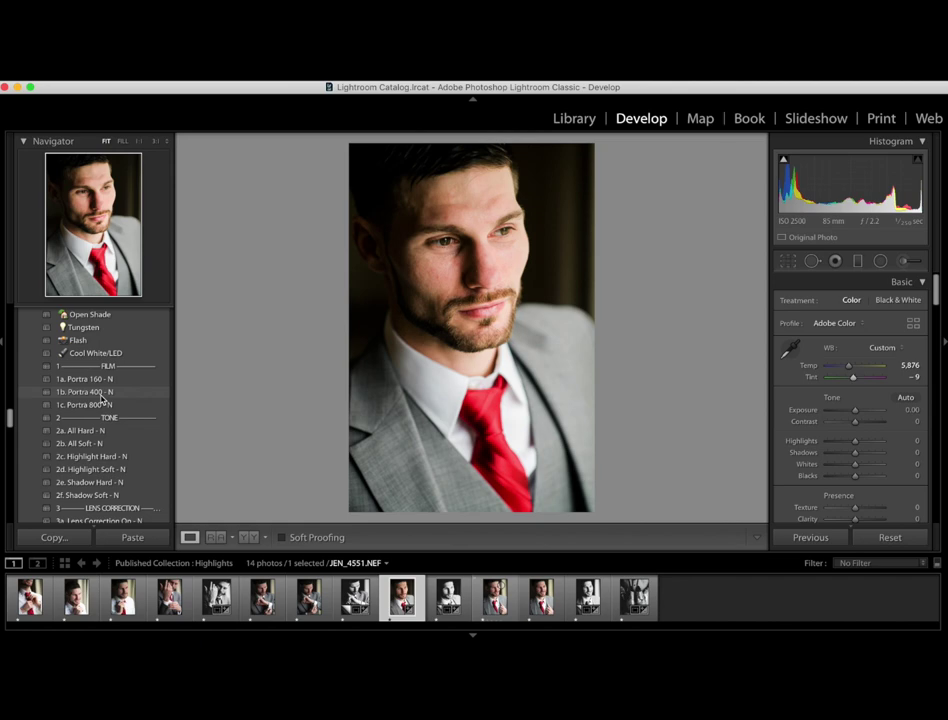
Step: Apply the 1b. Portra 400 - N preset and create a virtual copy of the portrait
click(102, 398)
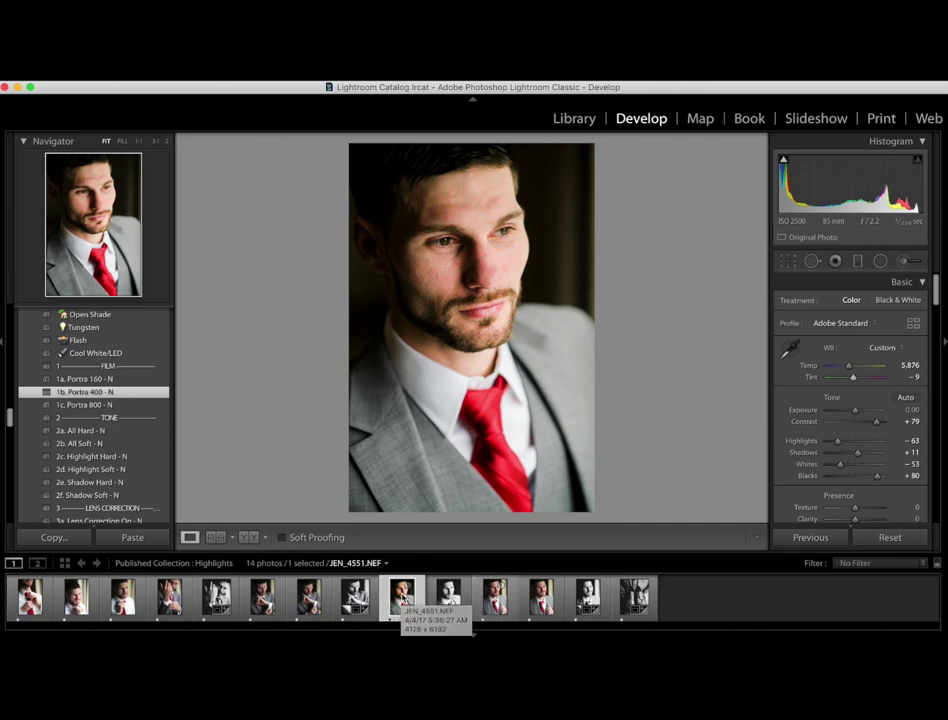
key(super+apostrophe)
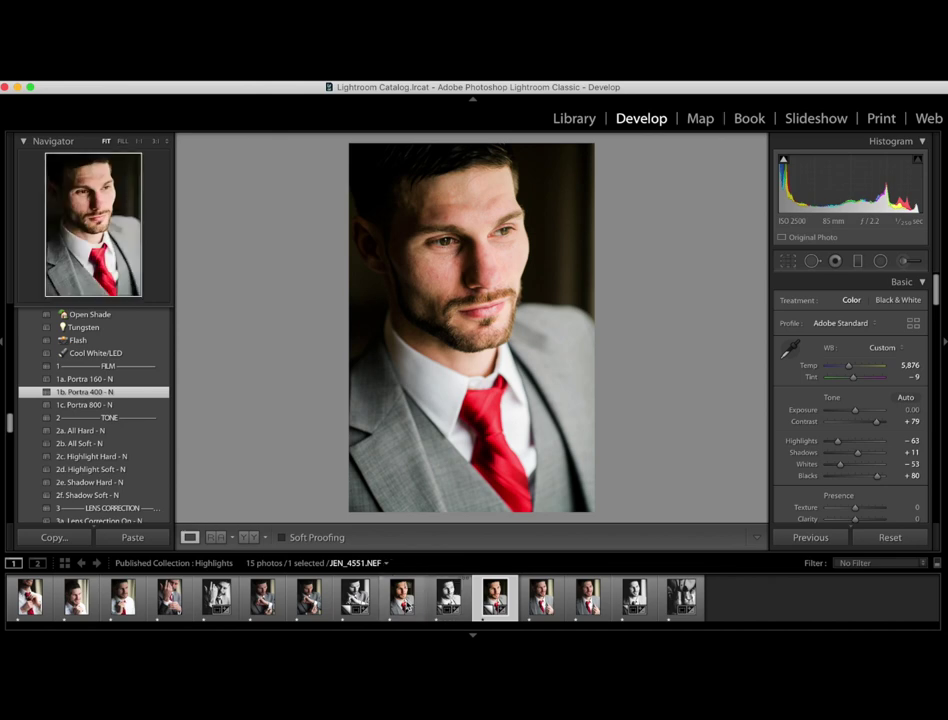
Step: Select the original portrait and revert its History to the Tint step before the Portra preset
click(402, 598)
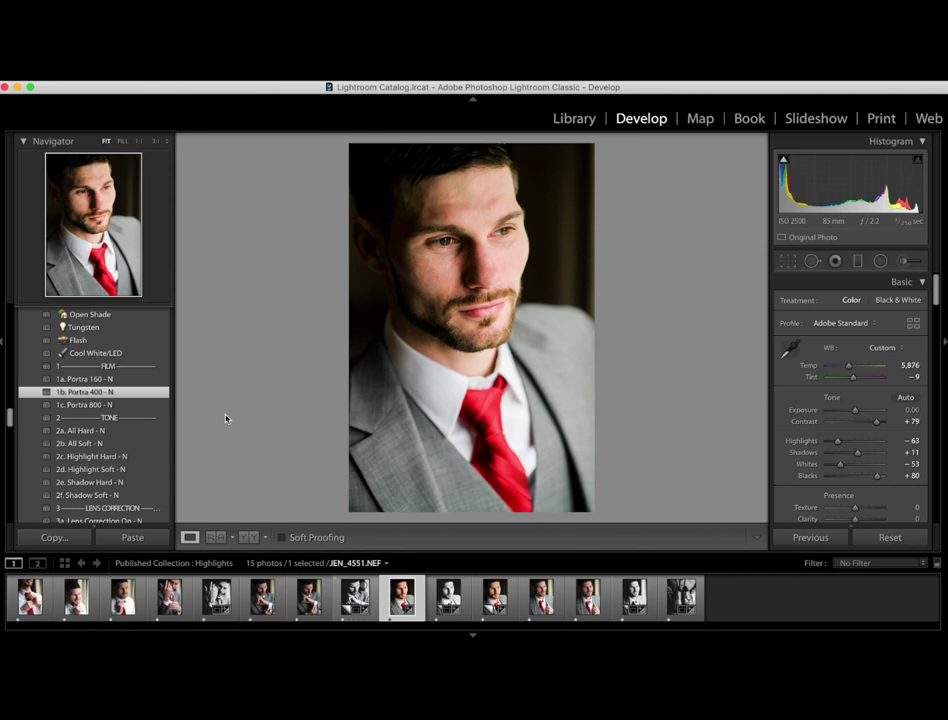
scroll(110, 432, down, 10)
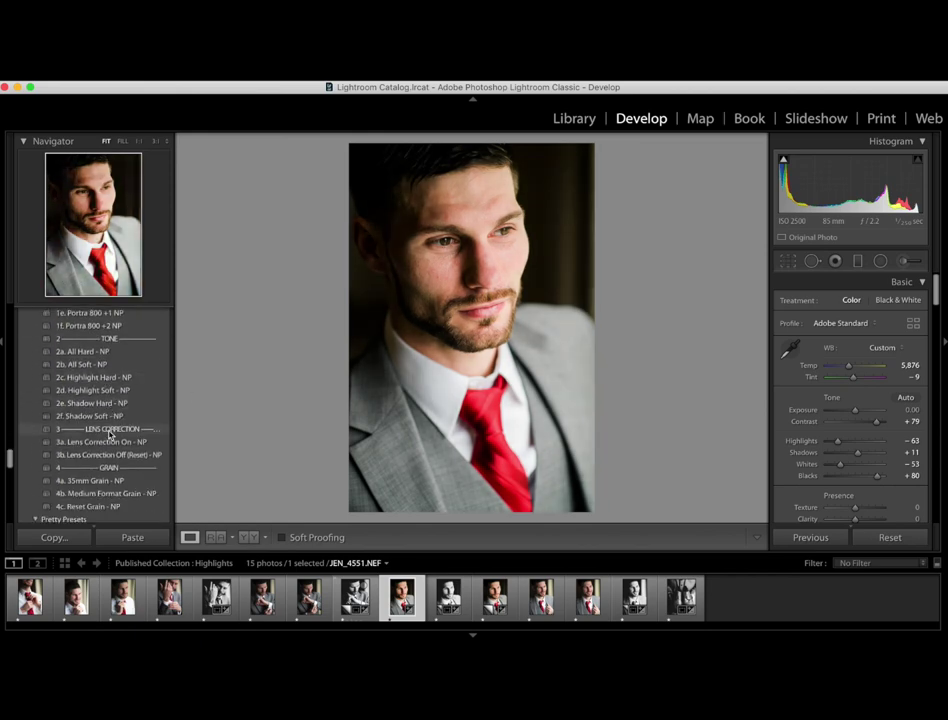
scroll(110, 432, down, 3)
scroll(110, 432, up, 2)
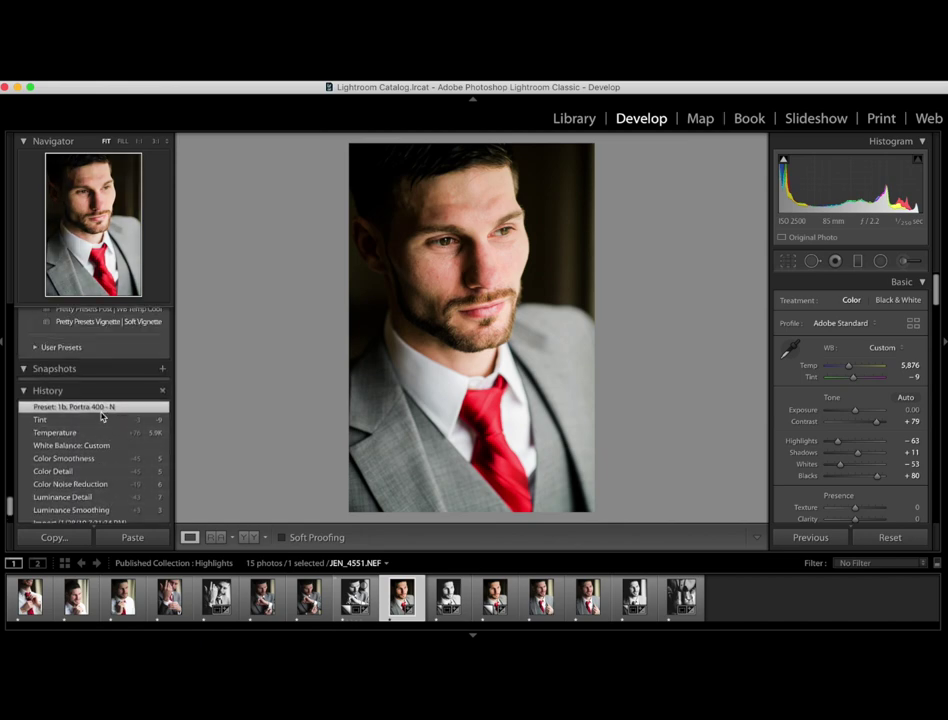
click(95, 420)
scroll(110, 435, up, 1)
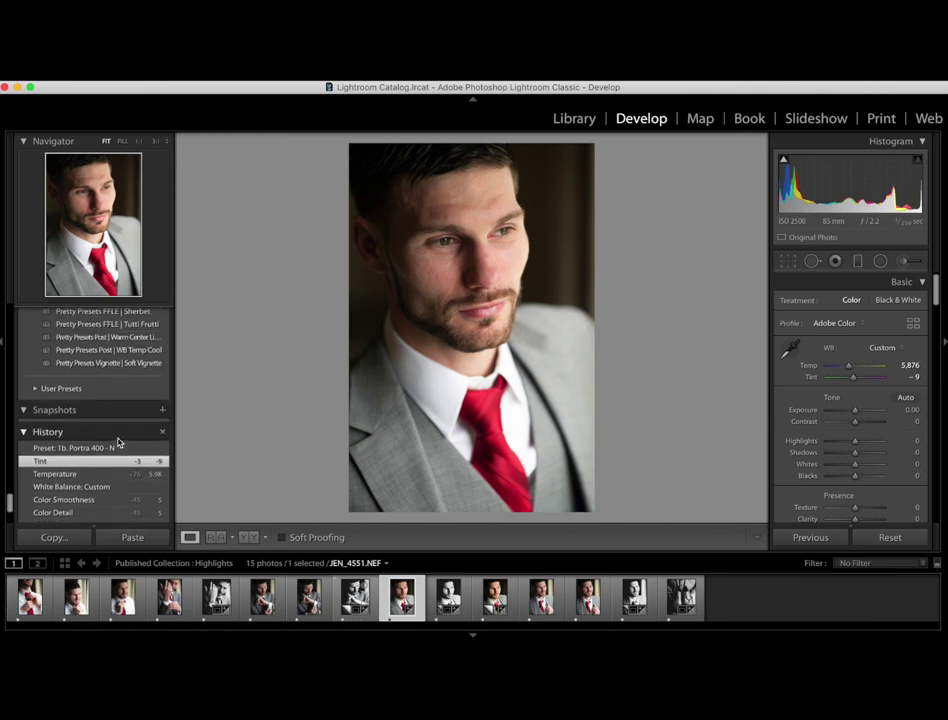
scroll(118, 442, up, 10)
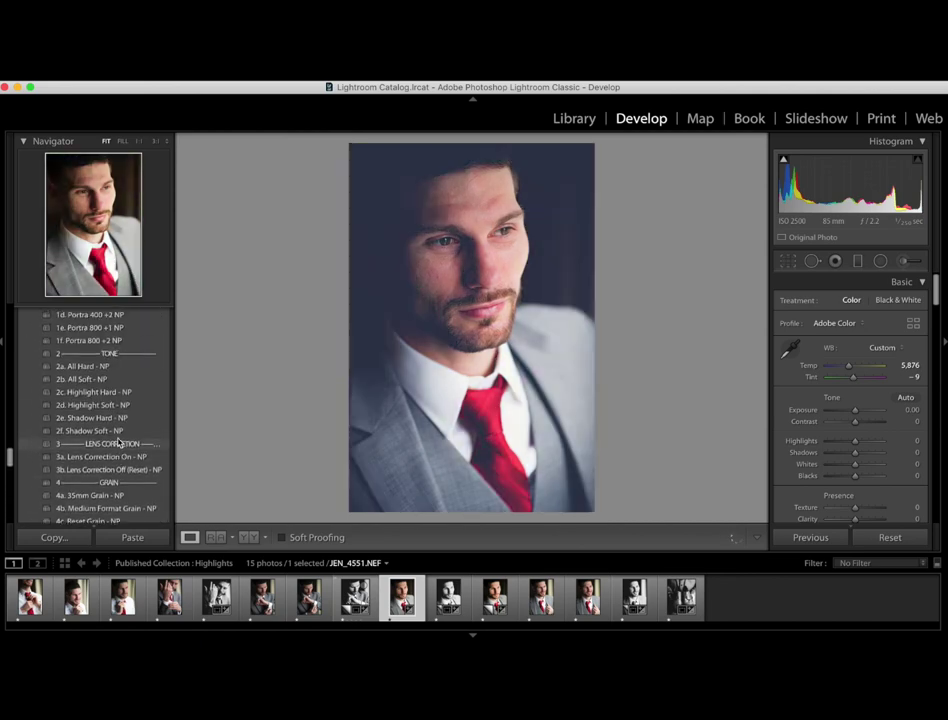
scroll(118, 442, down, 6)
scroll(118, 440, up, 3)
scroll(147, 457, up, 1)
scroll(147, 457, up, 10)
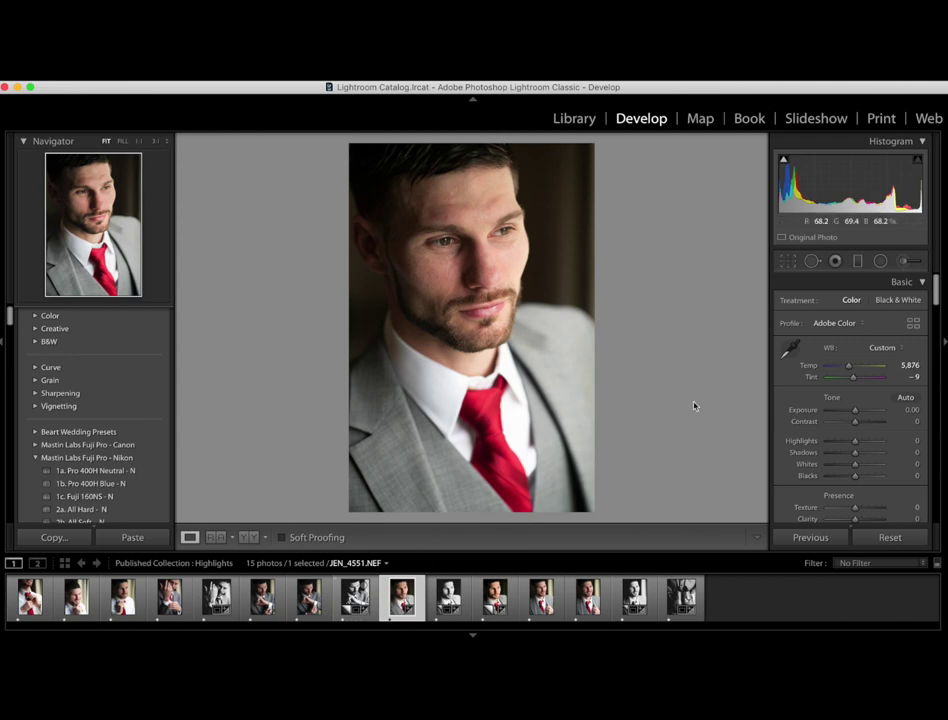
Step: Set Clarity +6, Contrast +21 and Blacks −12 in the Basic panel
scroll(857, 453, down, 3)
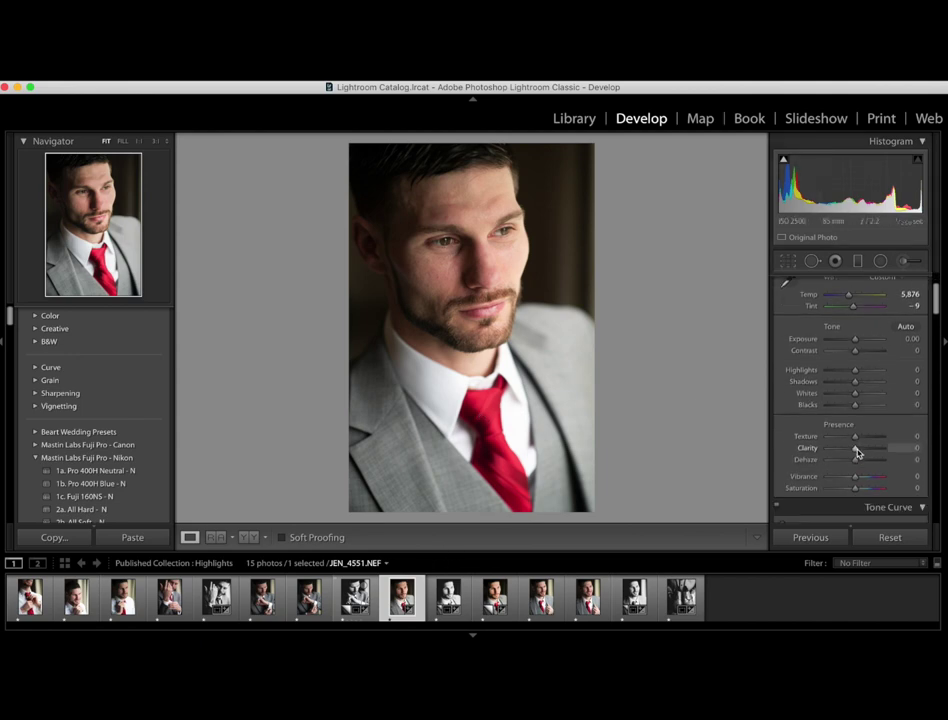
drag(856, 453, 859, 452)
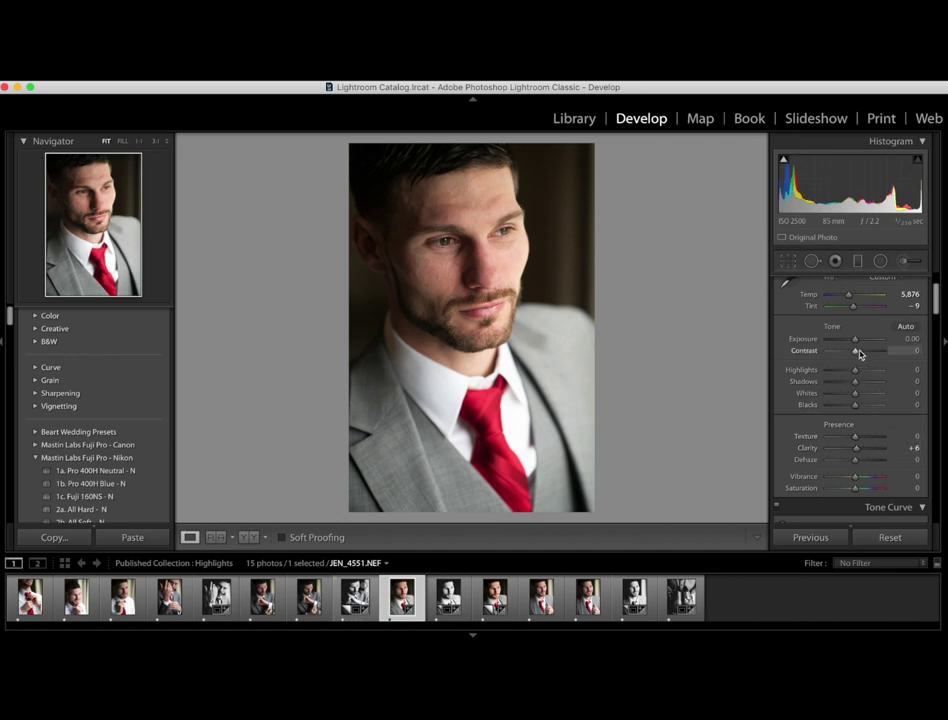
drag(857, 350, 863, 355)
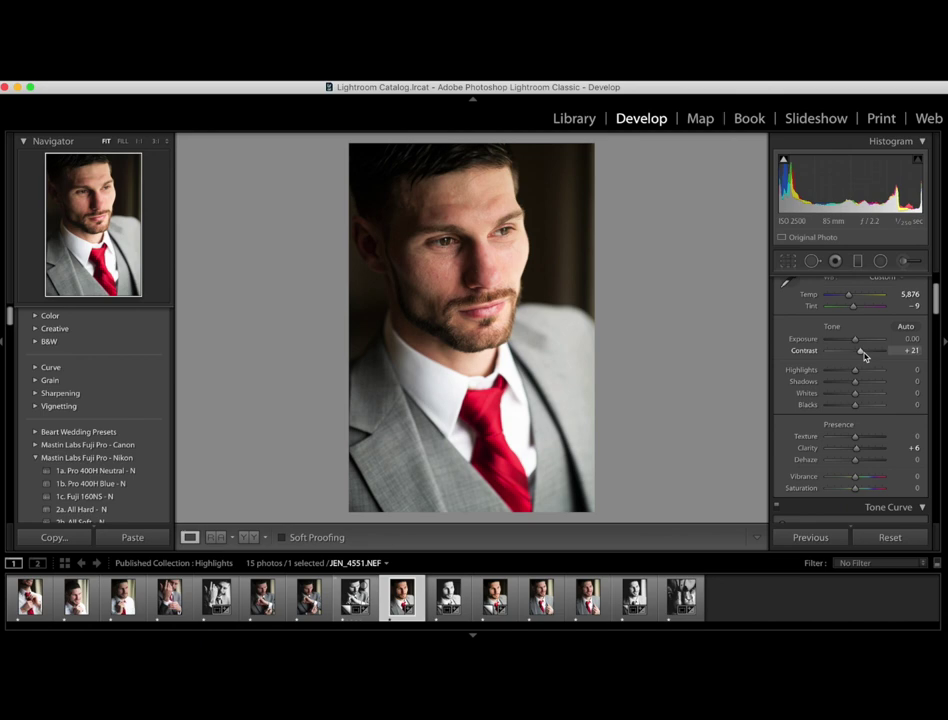
drag(856, 412, 853, 413)
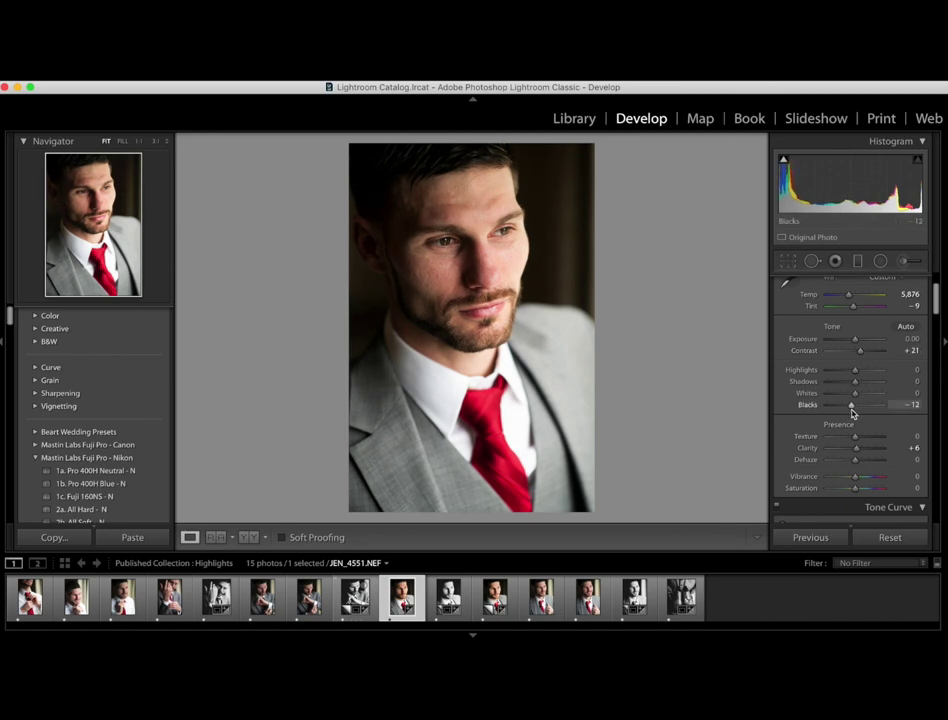
Step: Enable Remove Chromatic Aberration and Nikon profile corrections, comparing the Portra copy against the original
scroll(852, 413, down, 10)
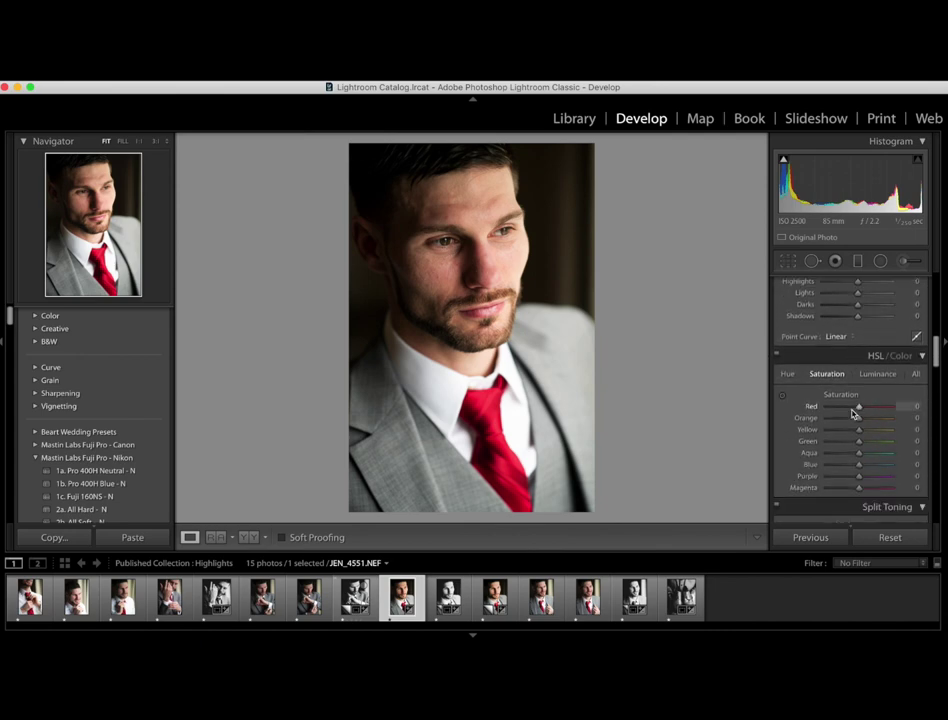
scroll(852, 413, down, 10)
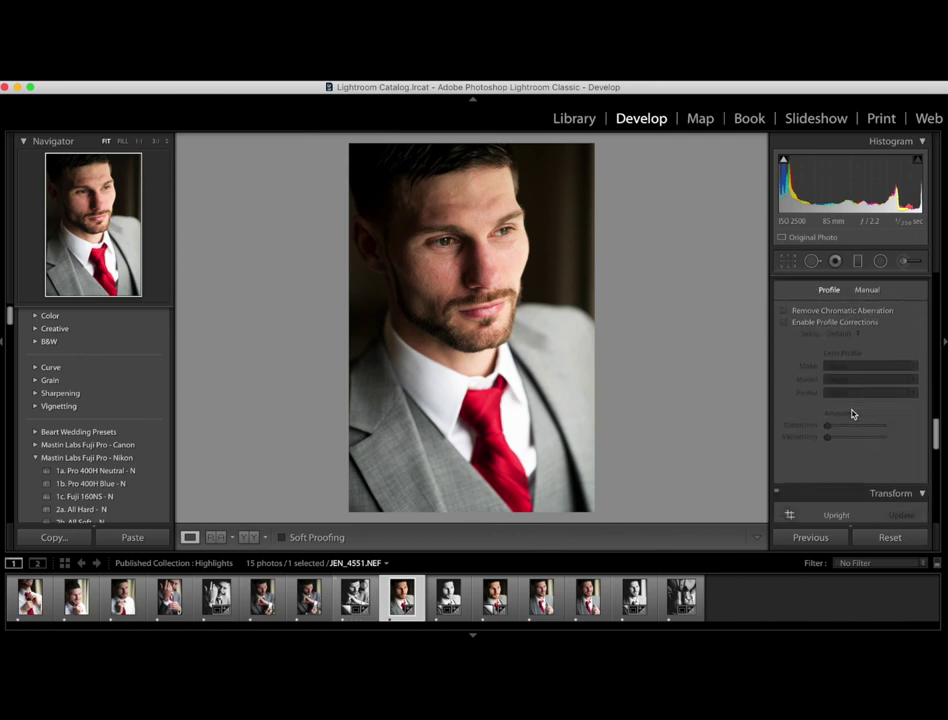
scroll(852, 413, up, 2)
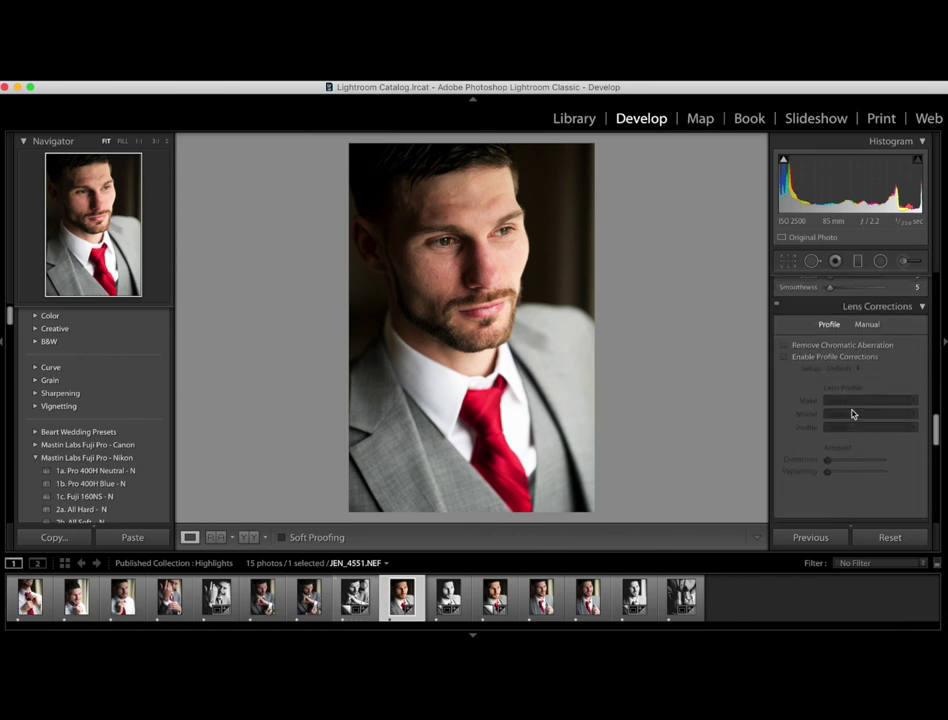
click(784, 346)
click(784, 357)
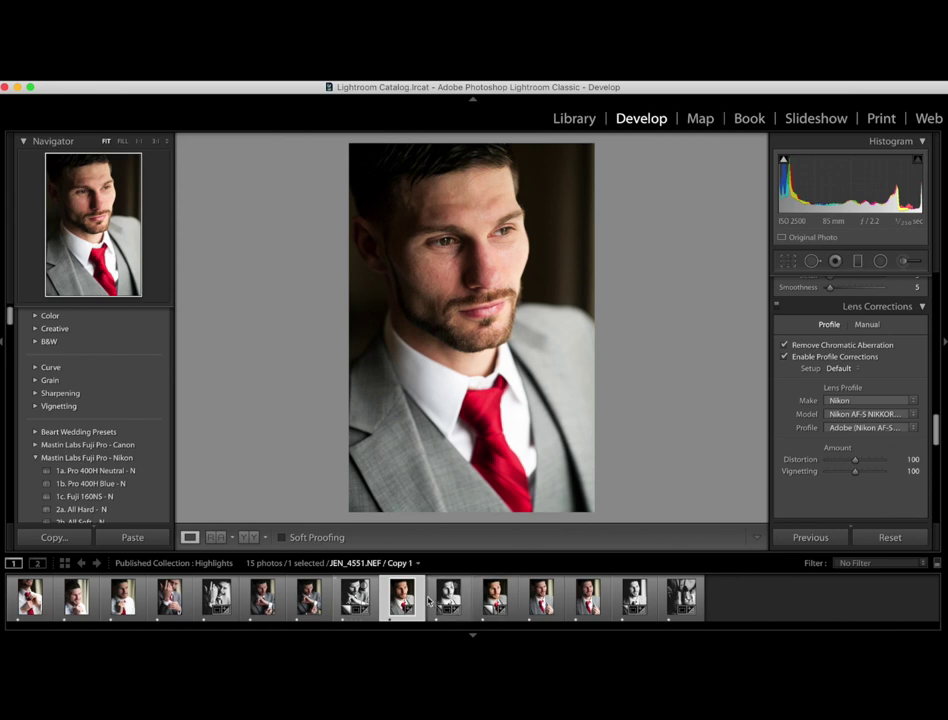
click(784, 356)
click(785, 357)
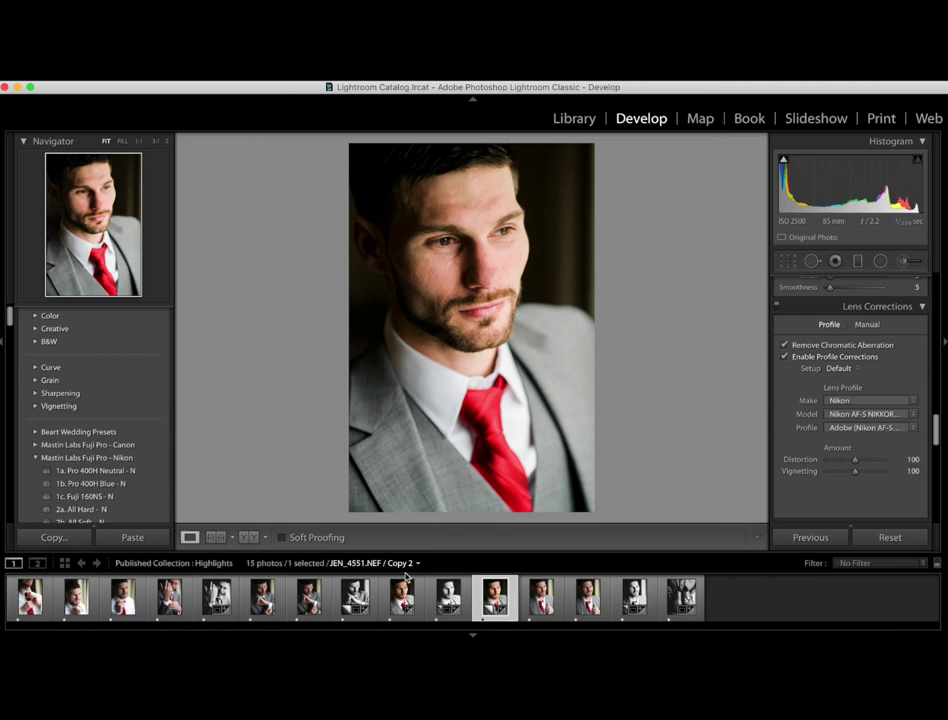
key(Left)
key(Left)
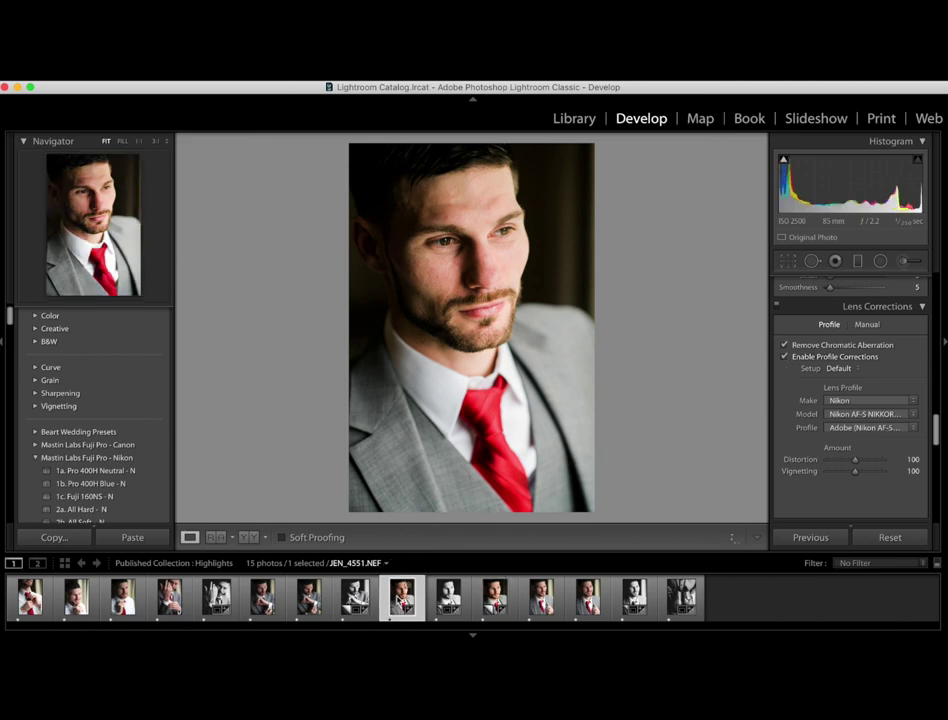
key(Right)
key(Right)
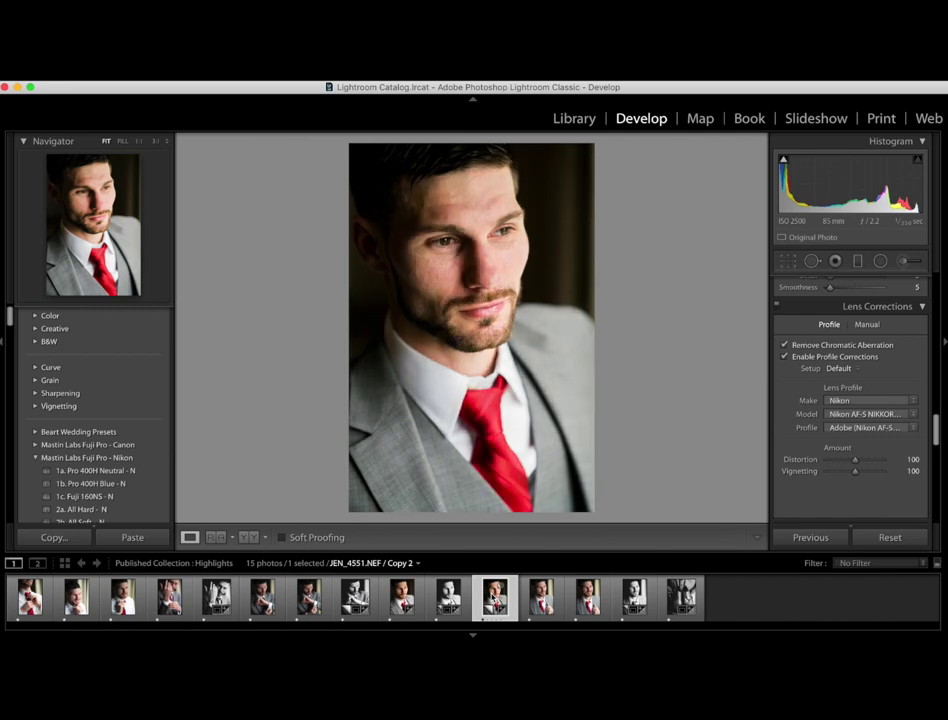
click(402, 598)
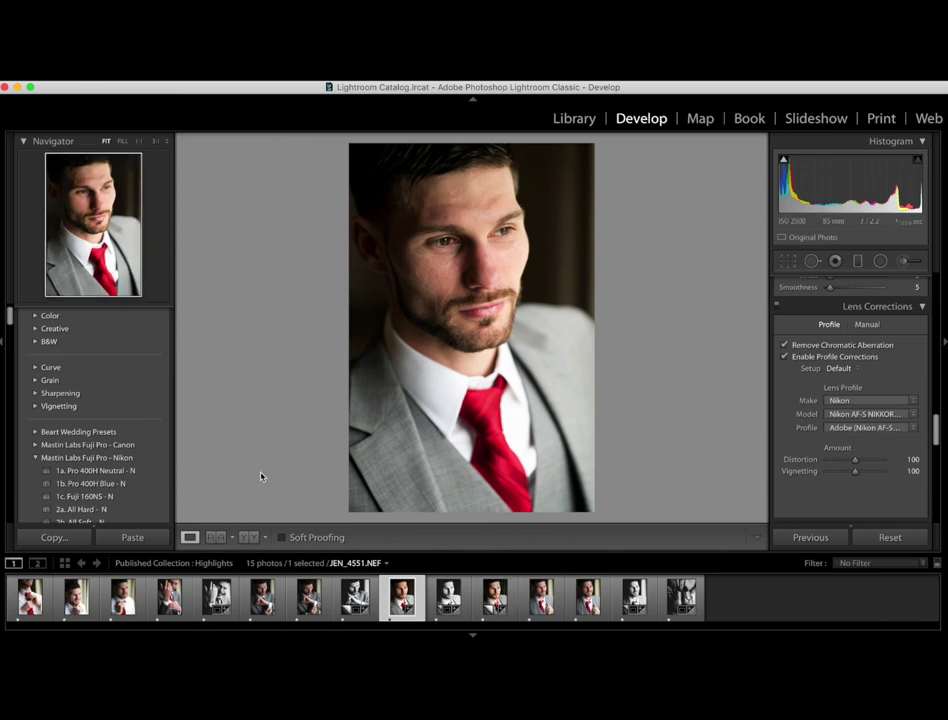
Step: Open Reference/Active compare with another portrait as reference, then make a virtual copy of JEN_4551.NEF
click(219, 539)
drag(505, 597, 399, 365)
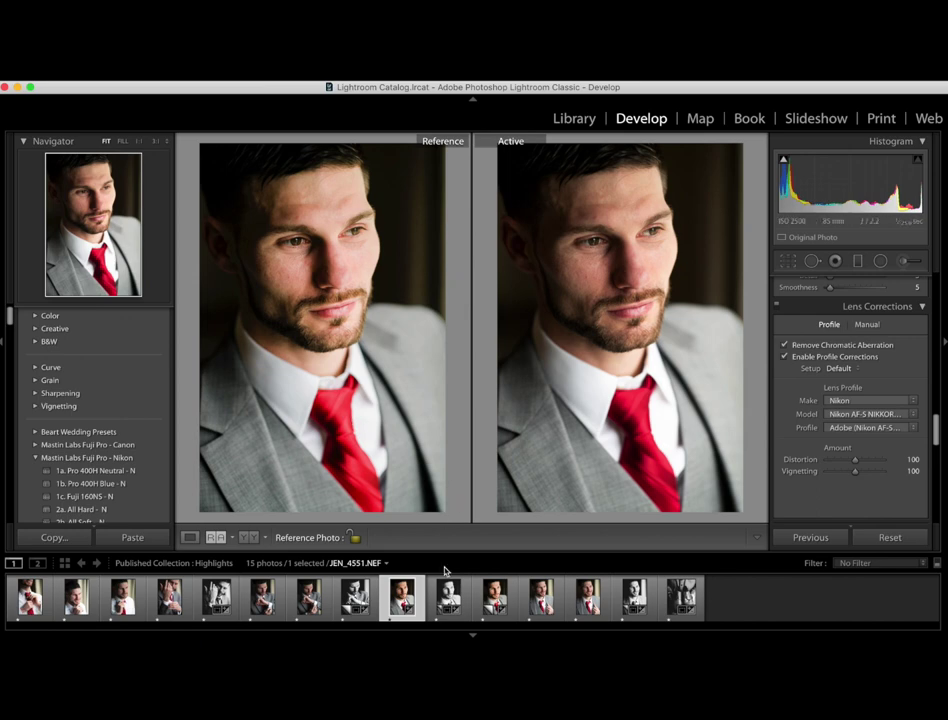
key(super+apostrophe)
key(super+apostrophe)
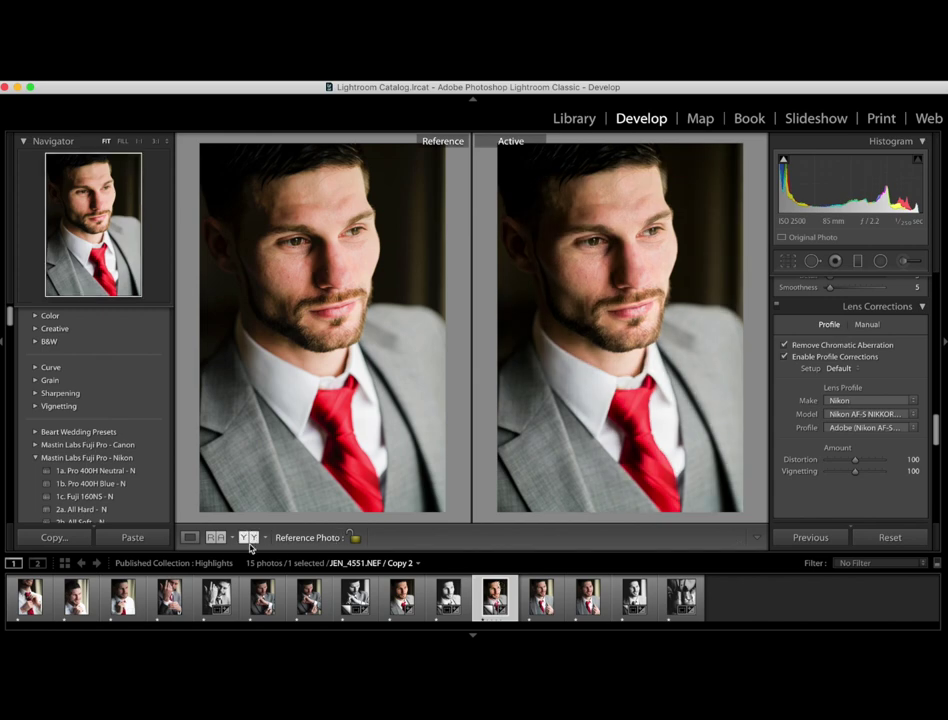
Step: Return to single-photo view and lower the copy's Highlights to -76
click(190, 537)
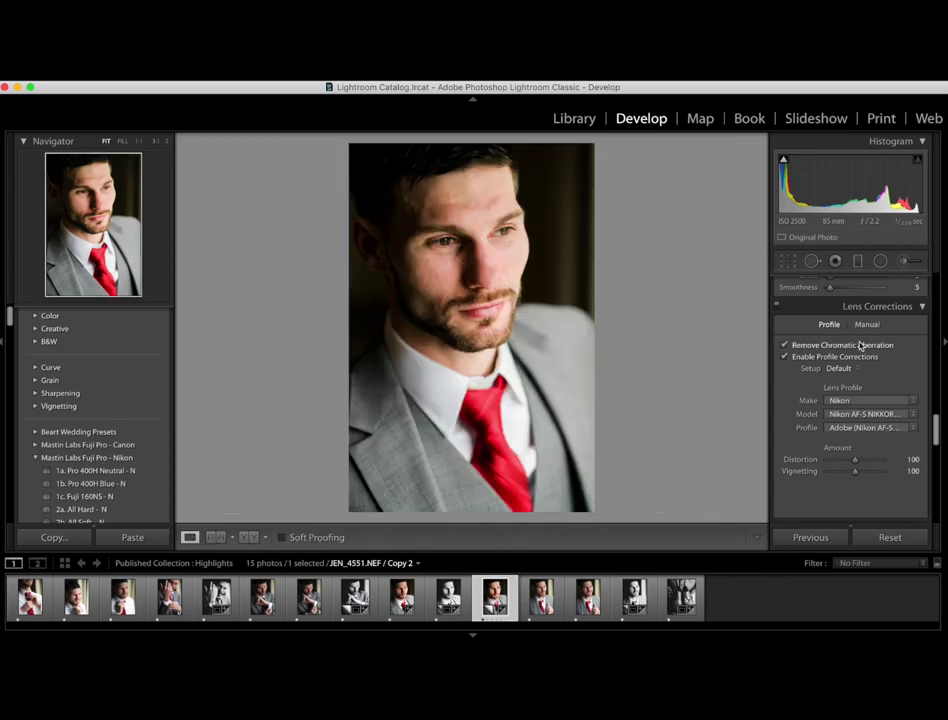
scroll(860, 352, up, 10)
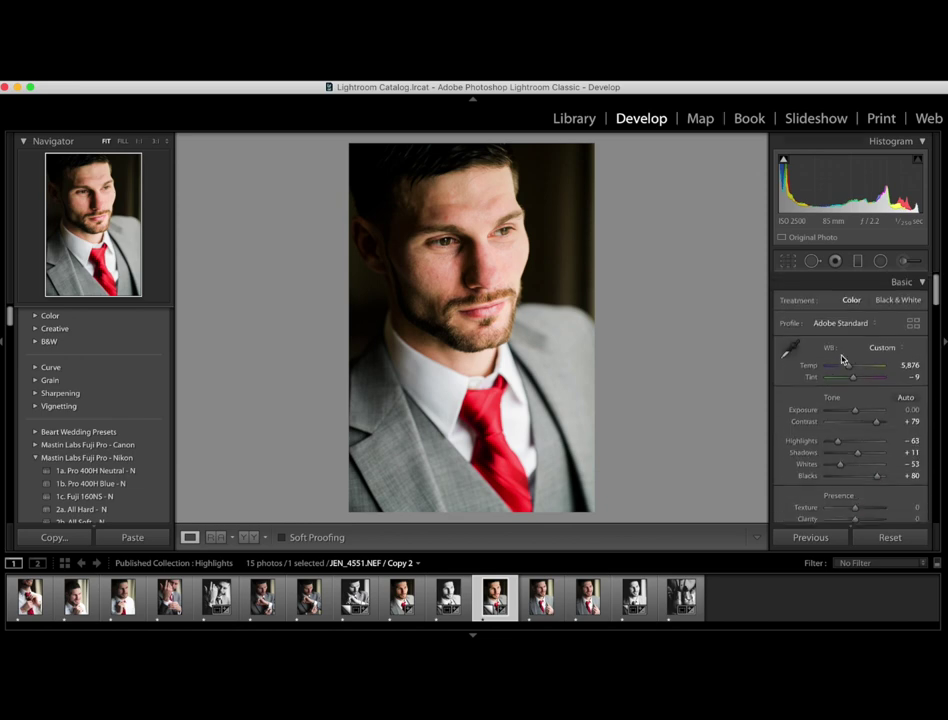
scroll(842, 370, down, 1)
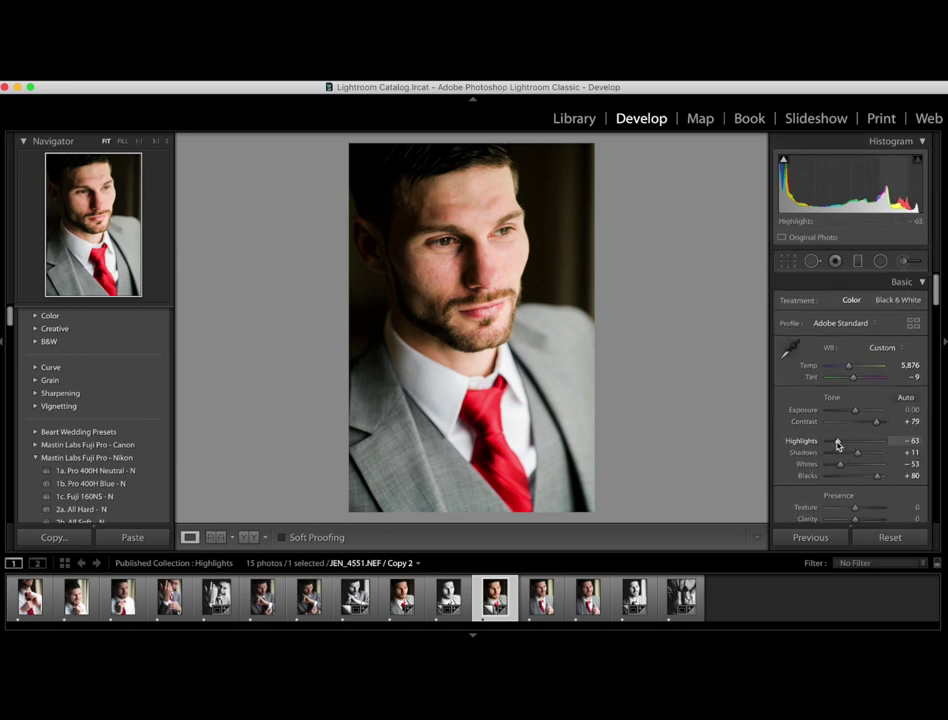
drag(838, 444, 834, 446)
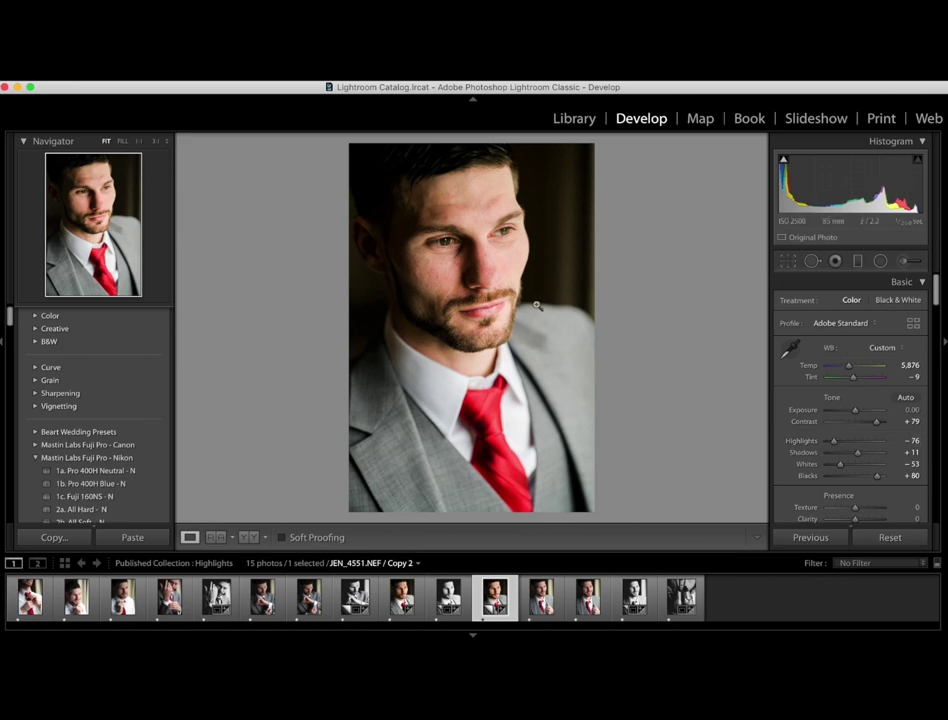
Step: Try a black-and-white version with brighter Whites, then undo back to colour with Whites -53
click(903, 300)
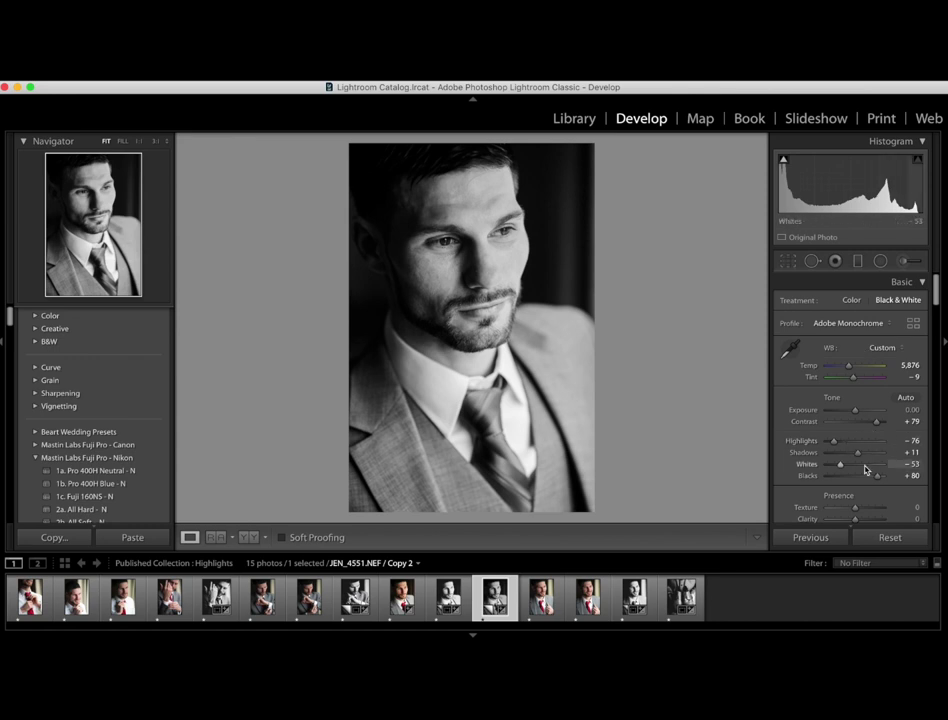
drag(841, 468, 855, 468)
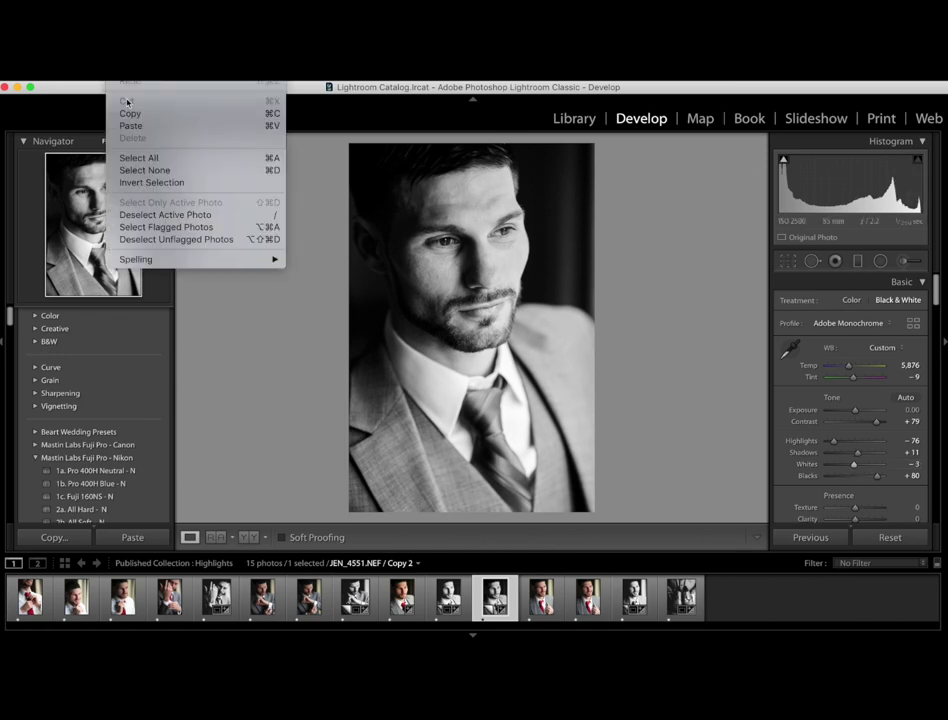
key(super+z)
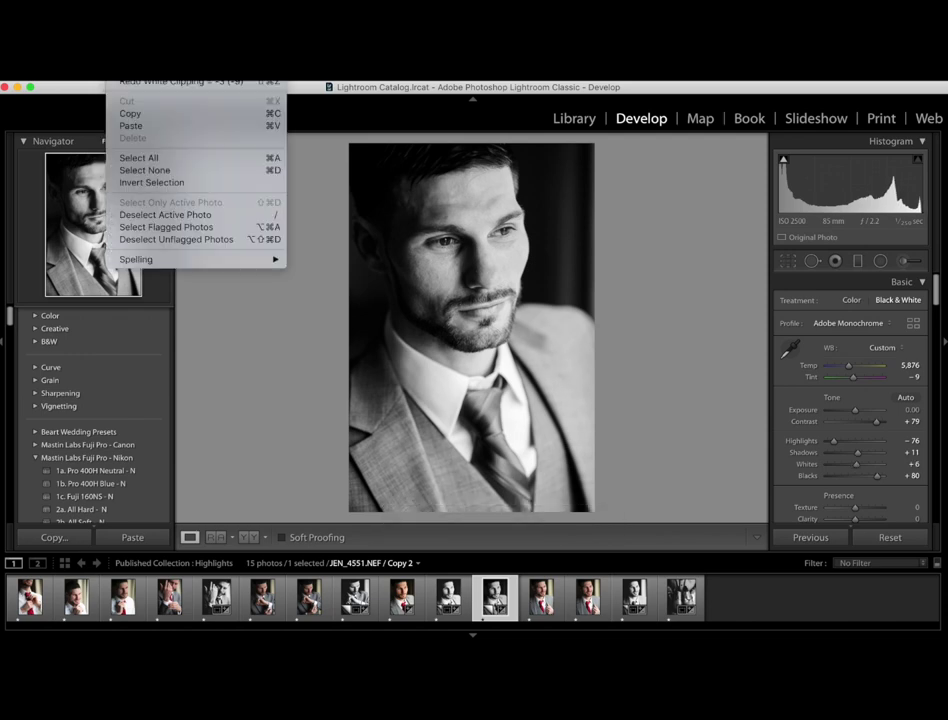
key(super+z)
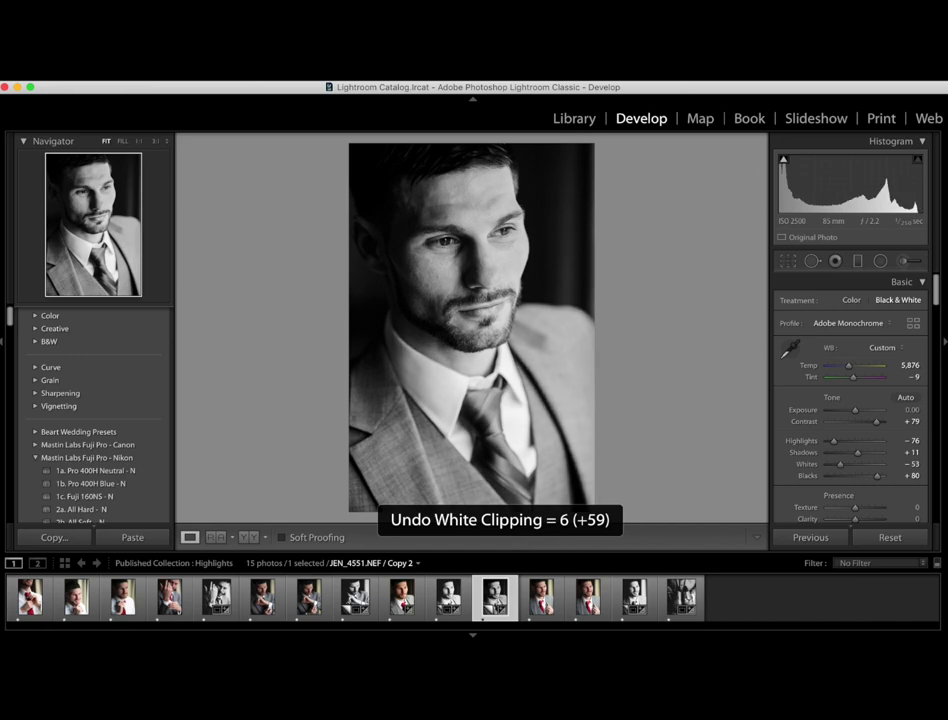
click(125, 78)
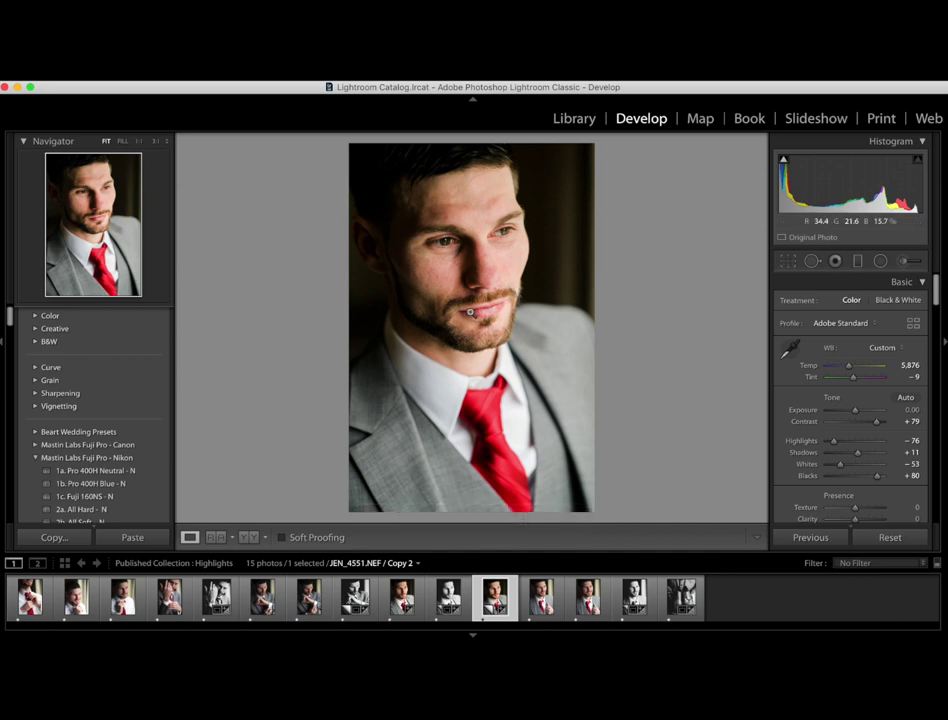
Step: Zoom to 1:1 on the groom's face and pan around to inspect the skin
click(461, 221)
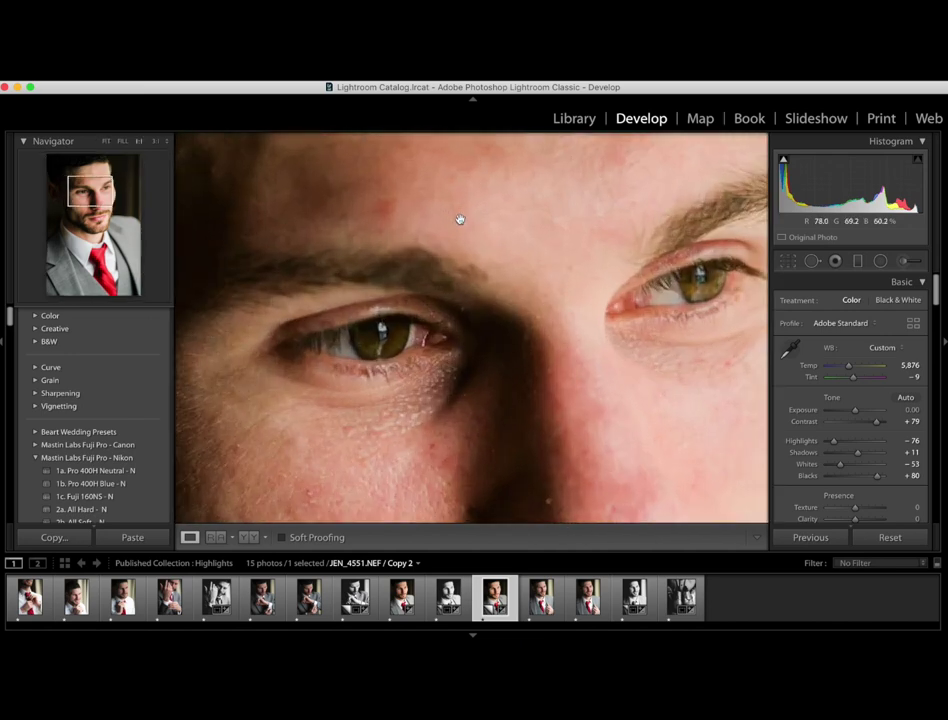
scroll(460, 220, up, 5)
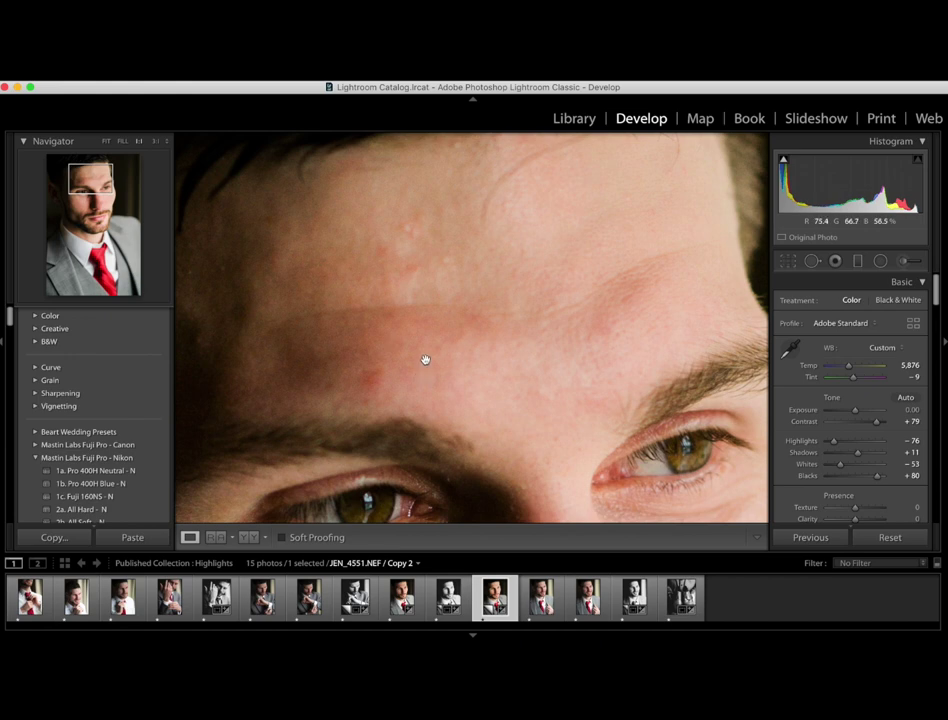
scroll(425, 358, down, 5)
scroll(425, 358, down, 8)
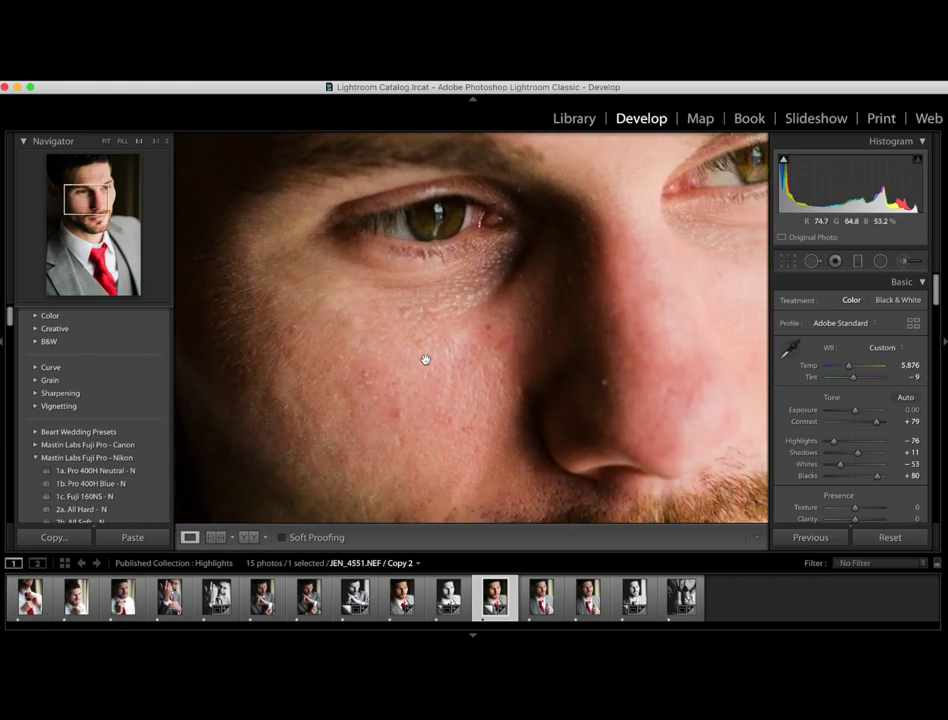
scroll(425, 360, down, 5)
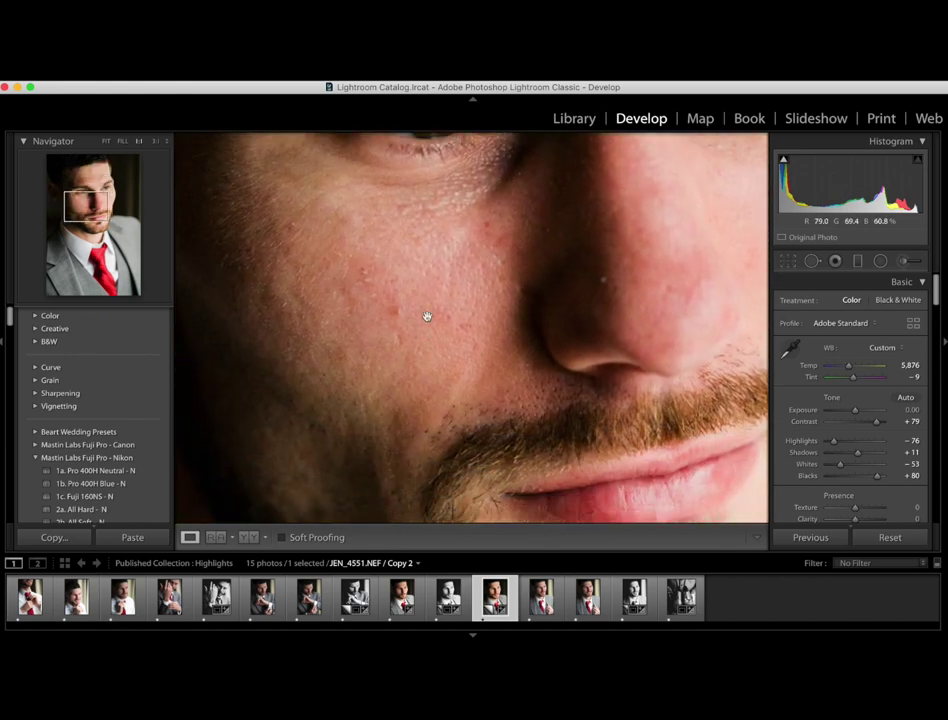
scroll(397, 344, down, 3)
click(398, 343)
Step: Zoom in again on the cheek, mouth and nose, then return to the full-photo view
click(442, 296)
scroll(444, 276, up, 6)
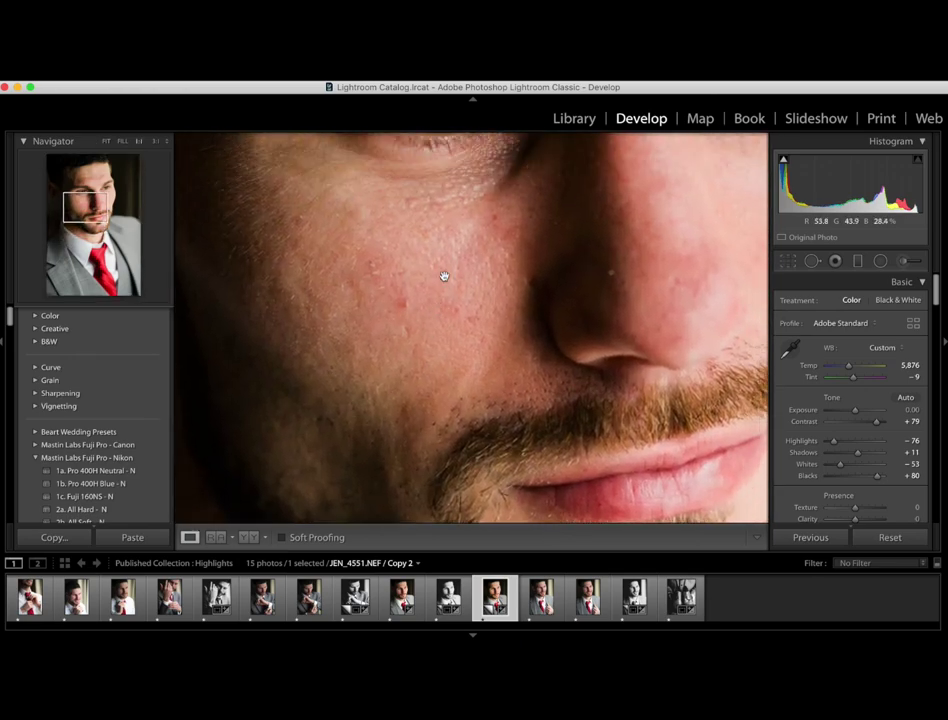
scroll(444, 276, up, 4)
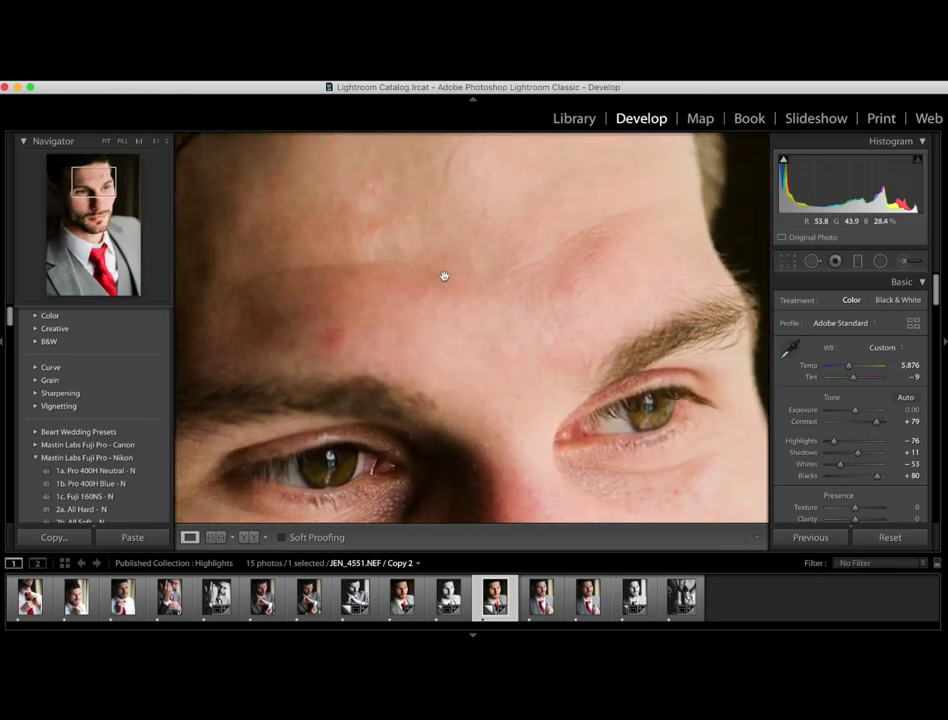
scroll(419, 307, down, 2)
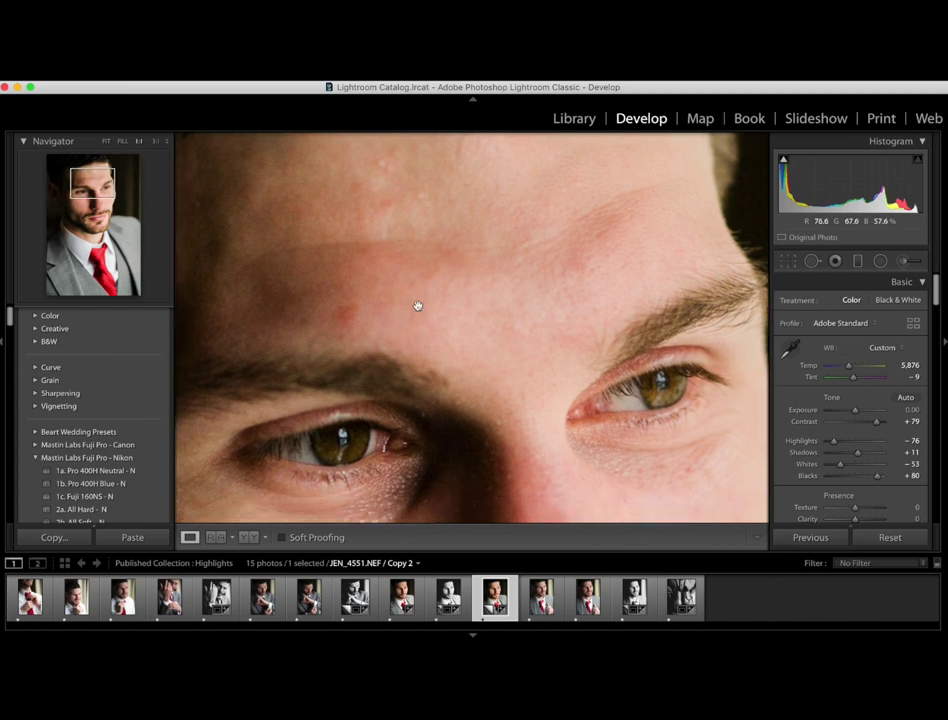
scroll(347, 313, down, 6)
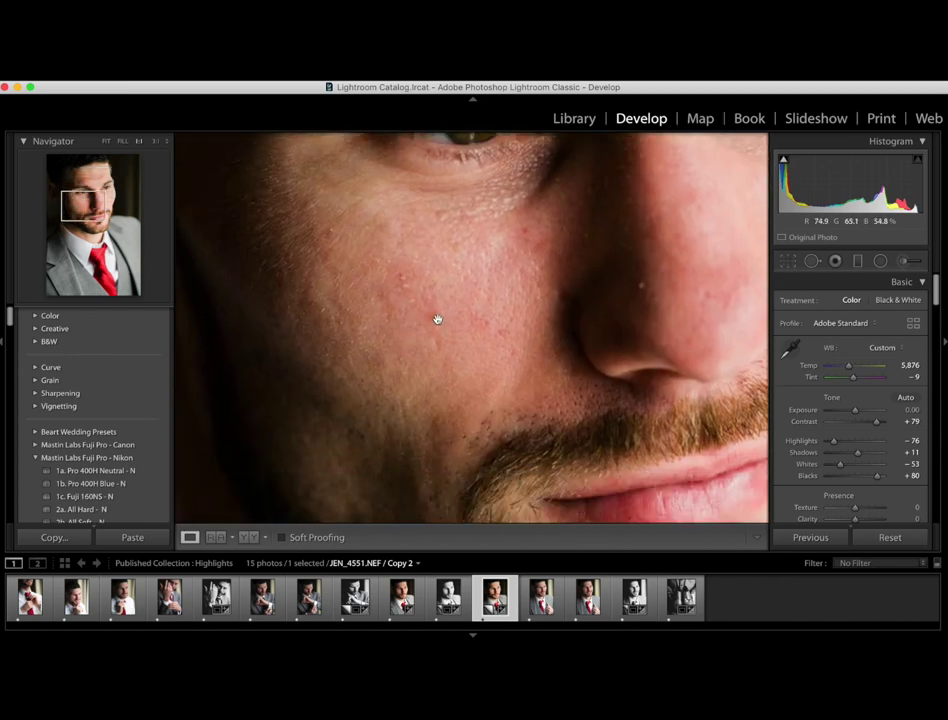
click(570, 299)
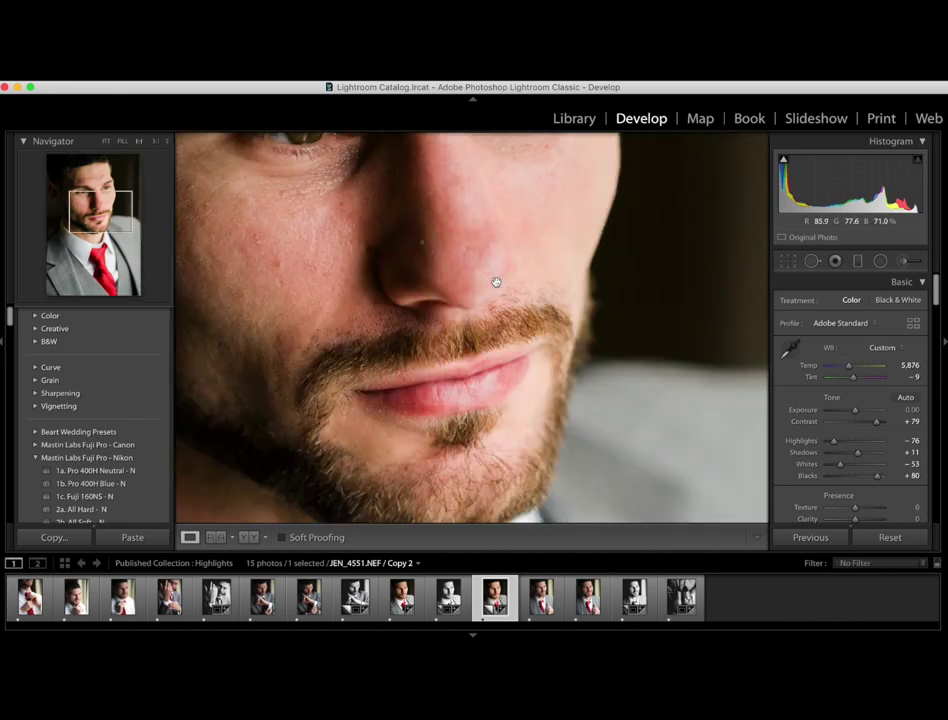
click(482, 289)
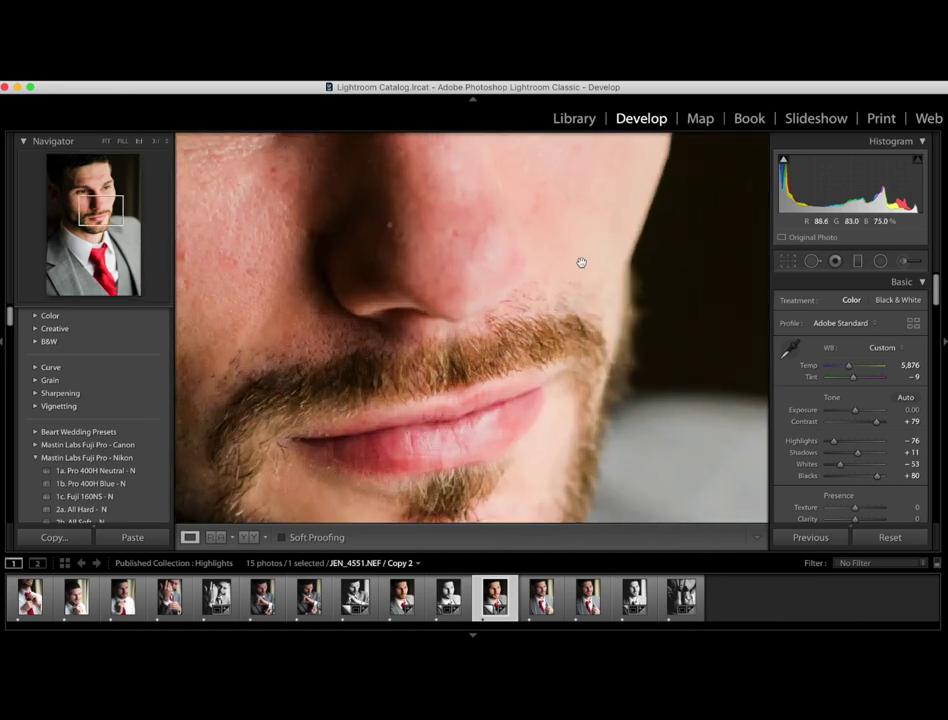
click(598, 279)
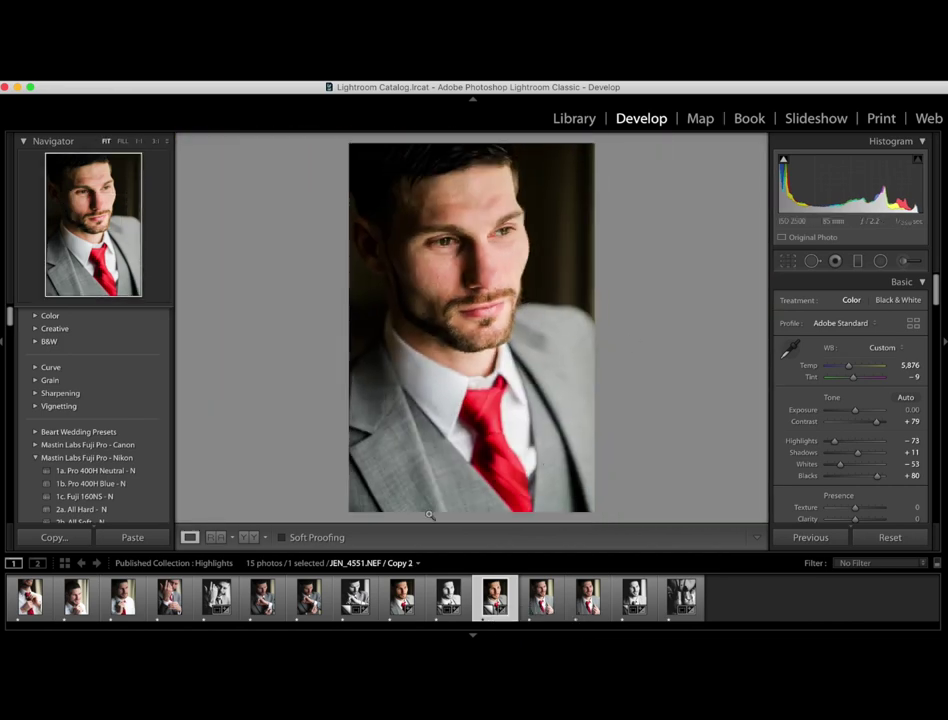
Step: Copy the Copy 2 develop settings and paste them onto the cufflink photo
click(76, 538)
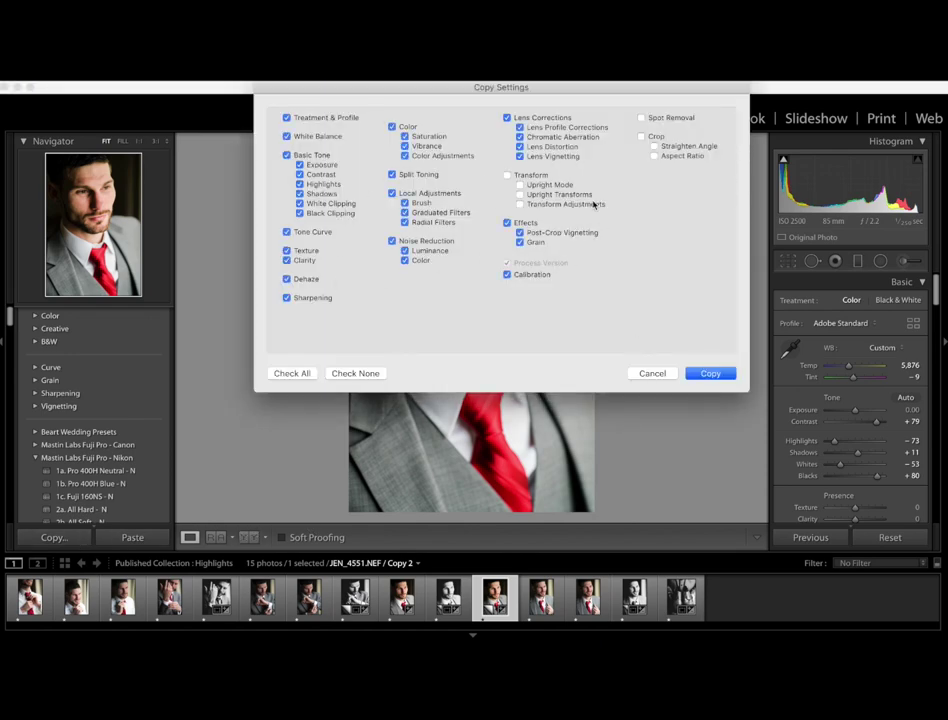
click(711, 373)
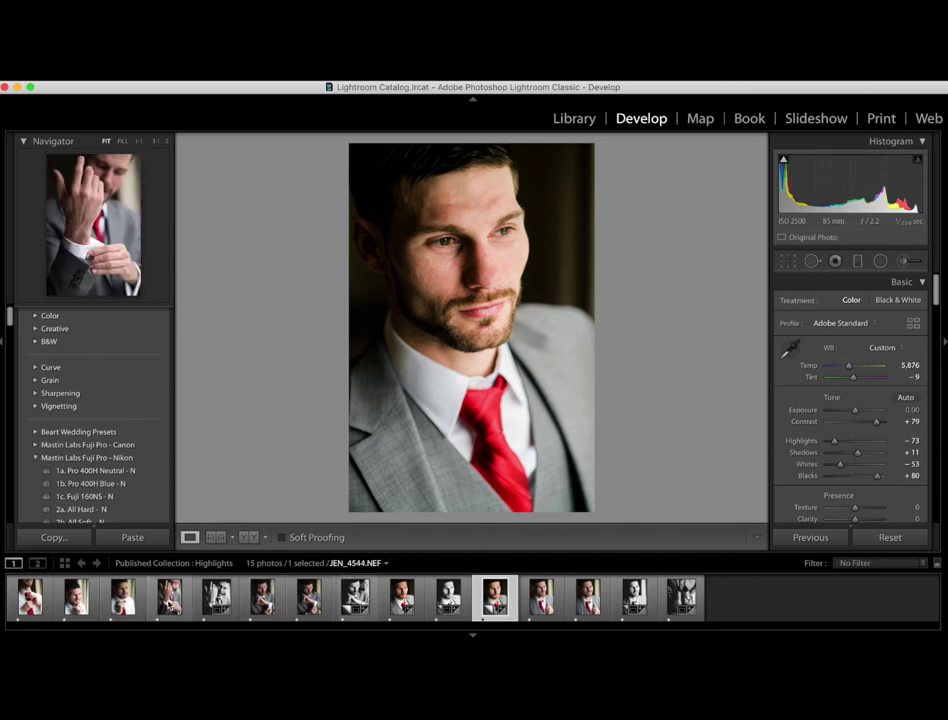
click(169, 597)
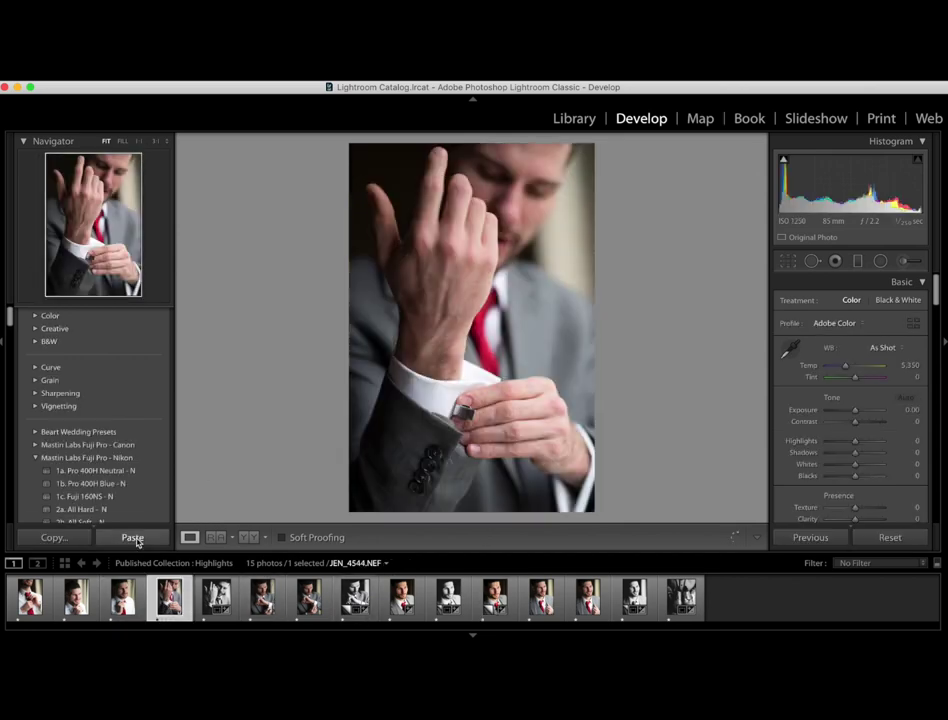
click(133, 538)
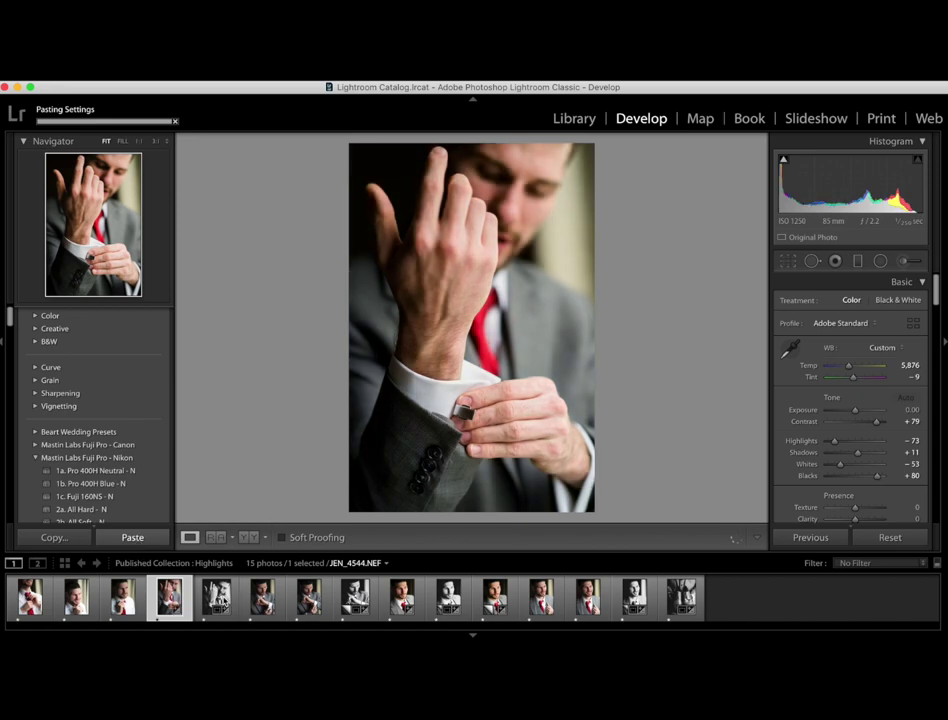
Step: Paste the same settings onto the sixth photo, JEN_4549, and advance to JEN_4550
click(262, 603)
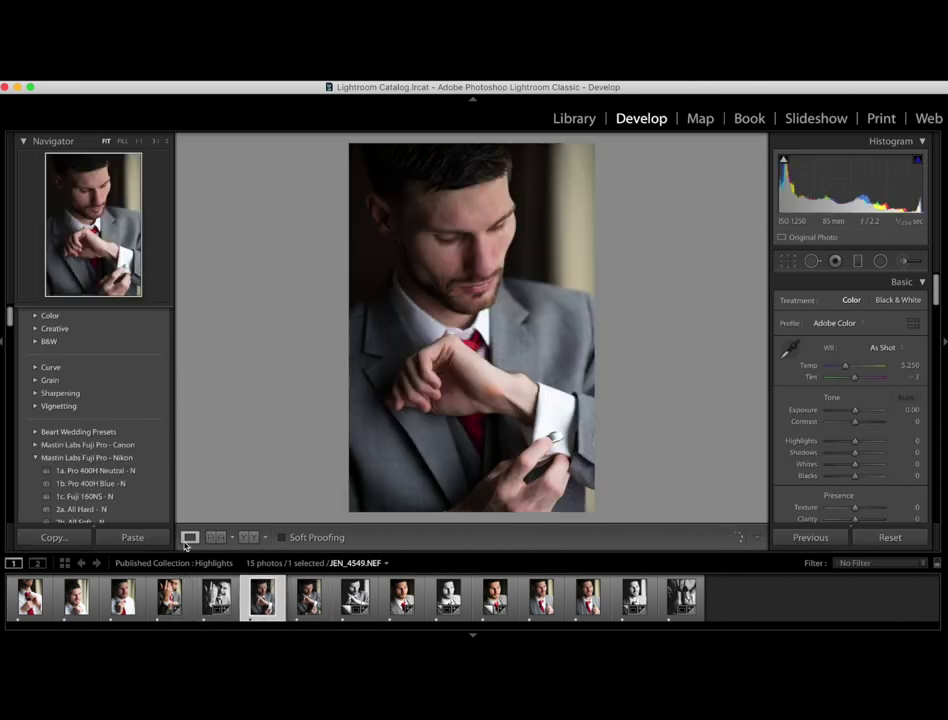
click(148, 540)
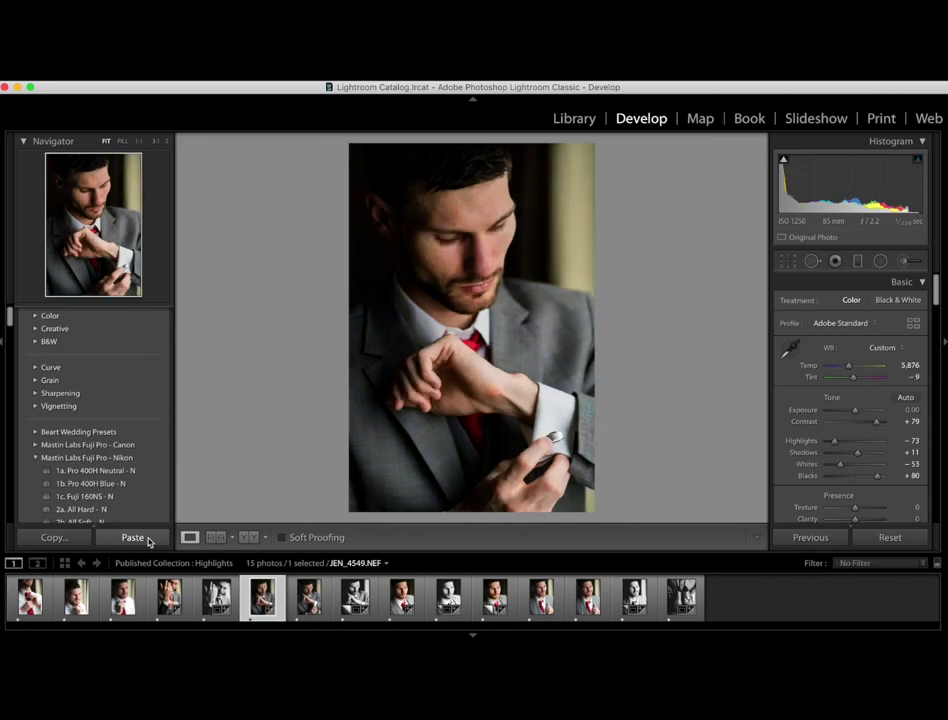
key(Right)
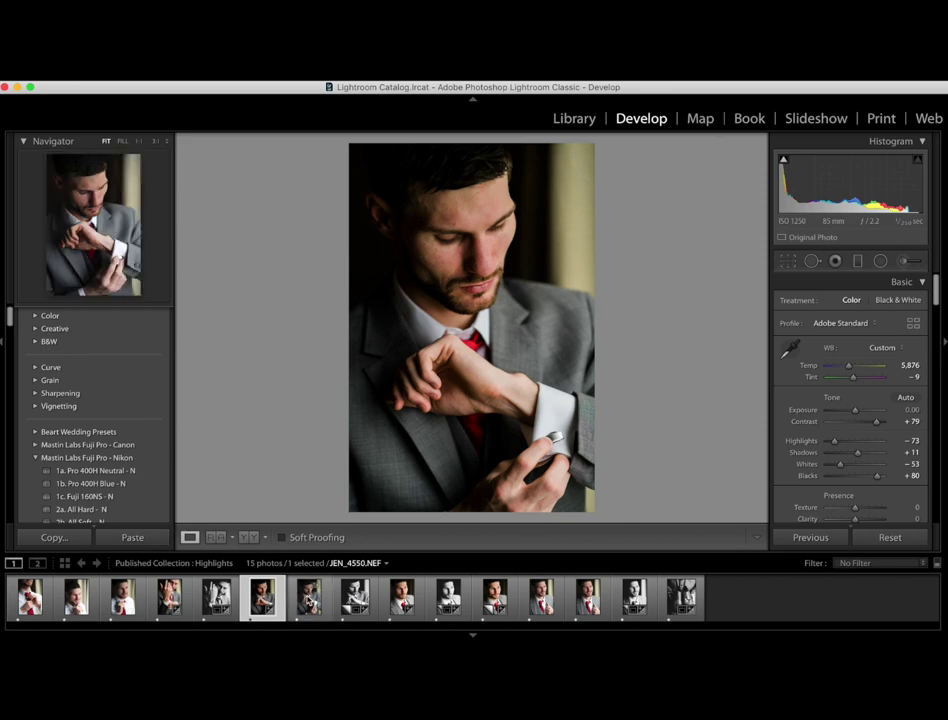
Step: Select JEN_4549 with JEN_4550 and synchronize the develop settings across both
super+click(309, 604)
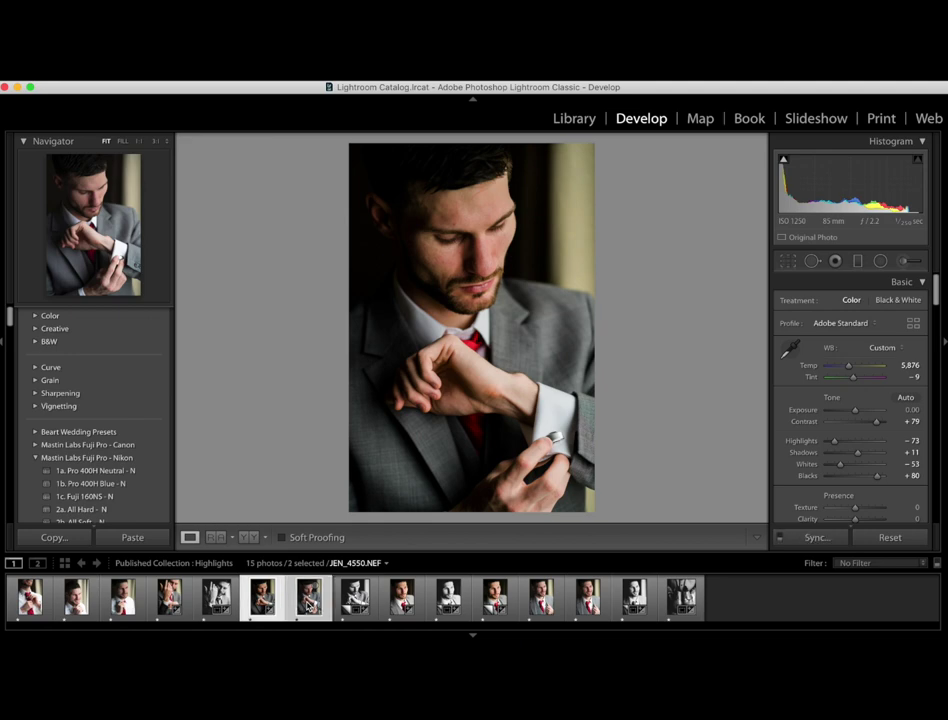
click(818, 538)
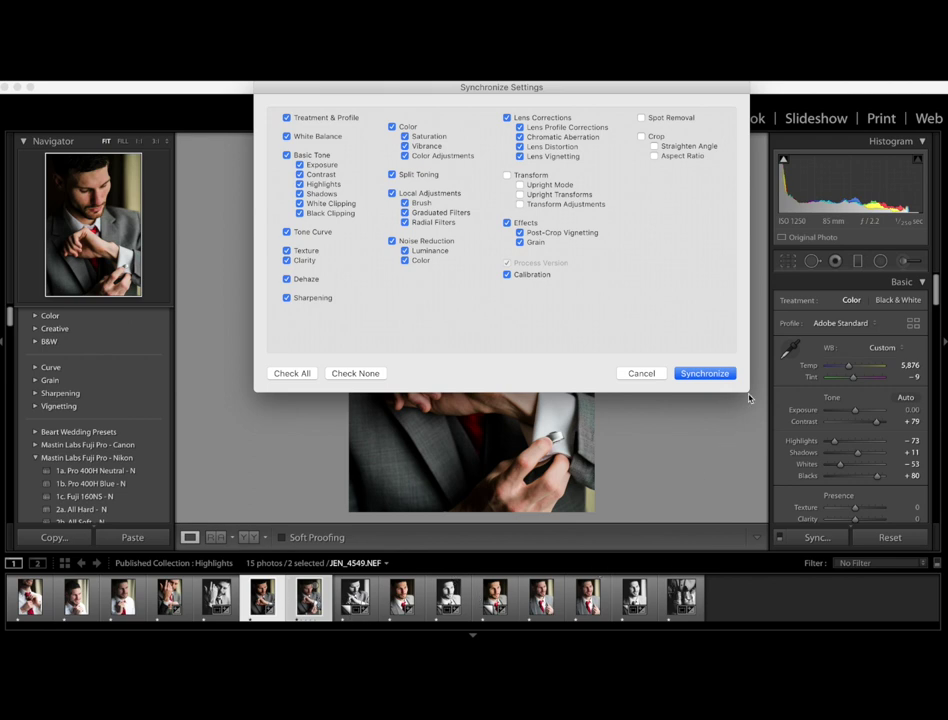
click(728, 373)
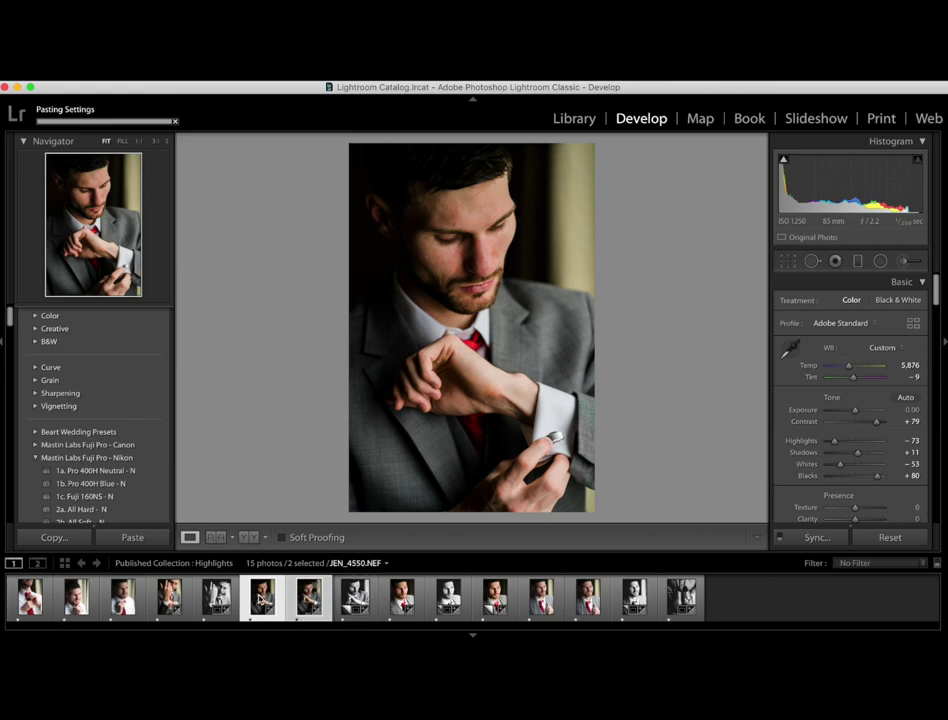
Step: Set Exposure to +0.35 on JEN_4550 and +0.25 on JEN_4549
click(309, 598)
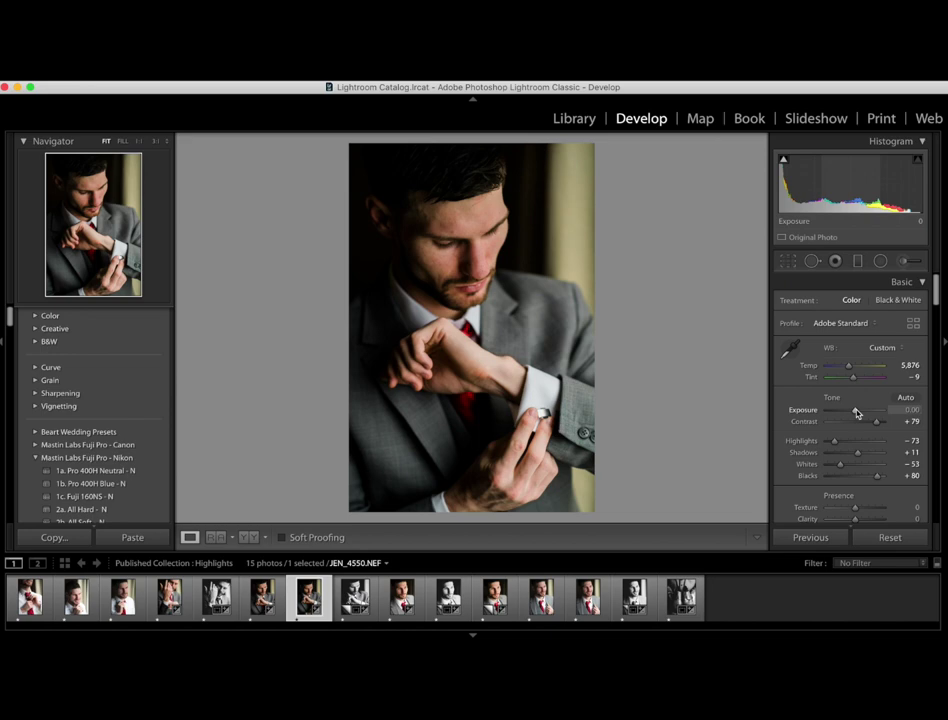
drag(857, 413, 858, 414)
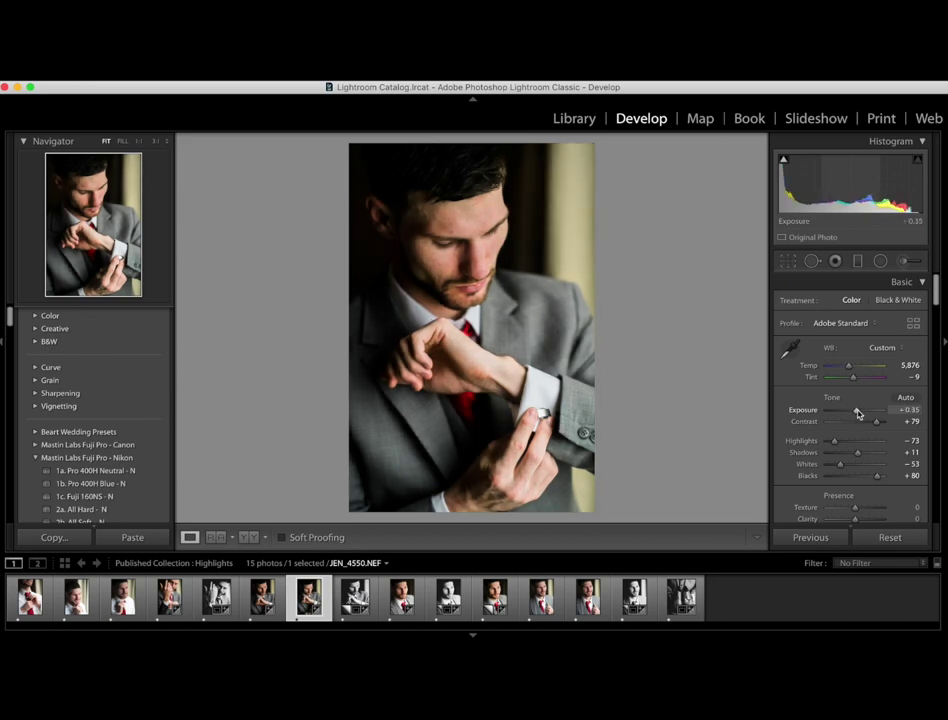
key(Left)
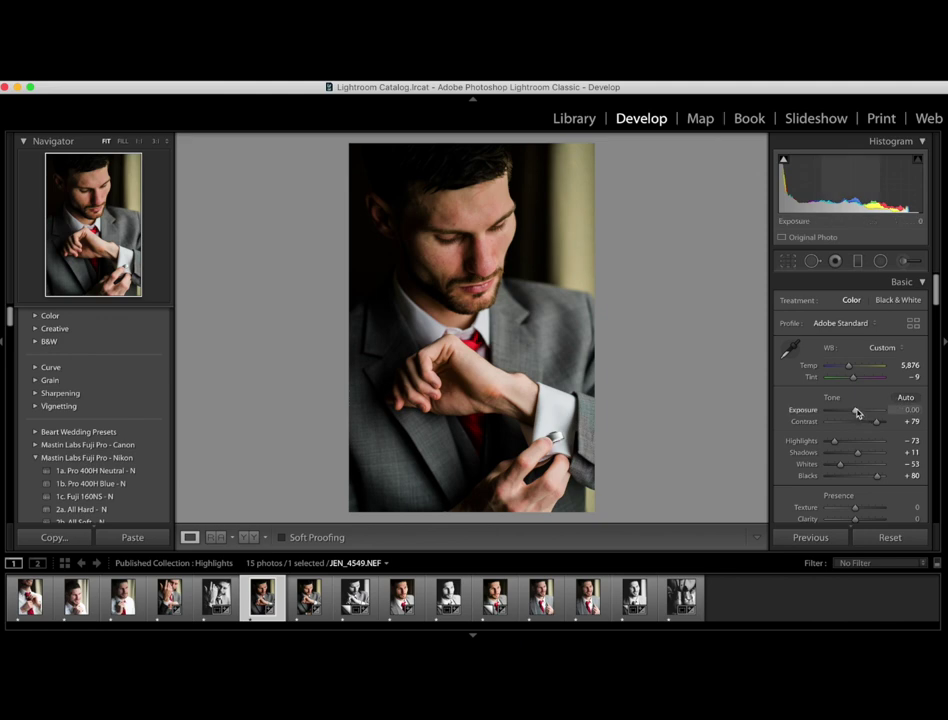
drag(857, 413, 858, 413)
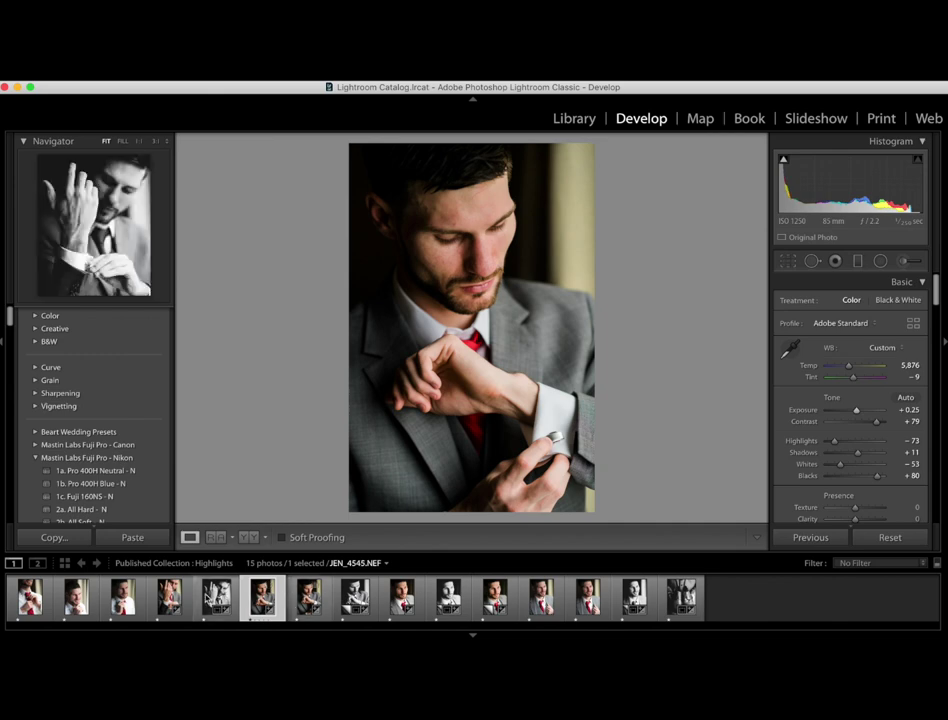
Step: Open JEN_4544 and check face detail at 1:1, then switch to the B&W JEN_4545
click(169, 598)
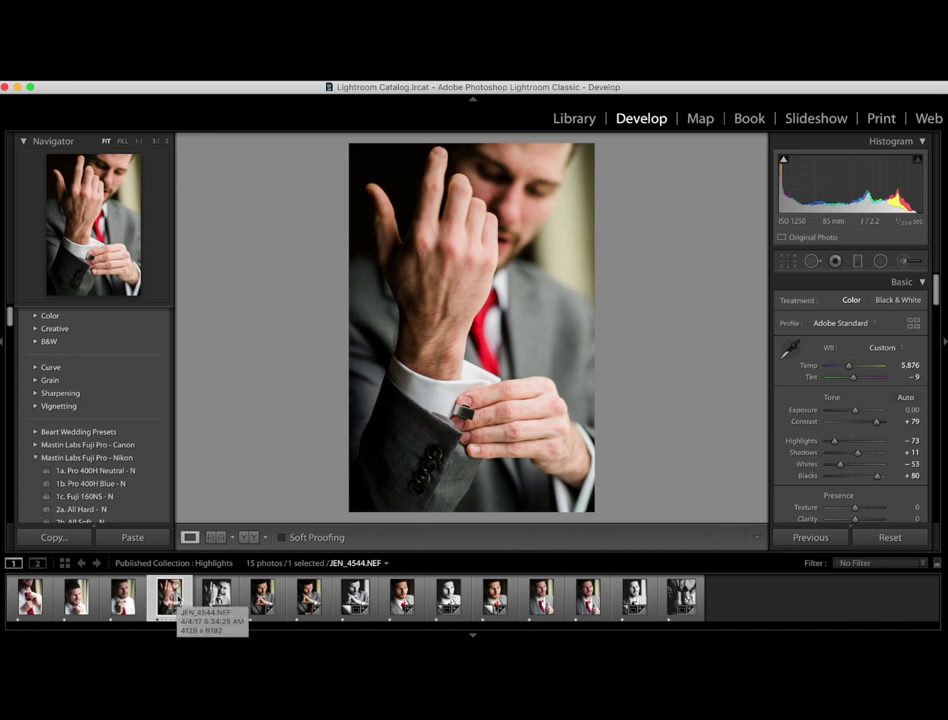
click(510, 239)
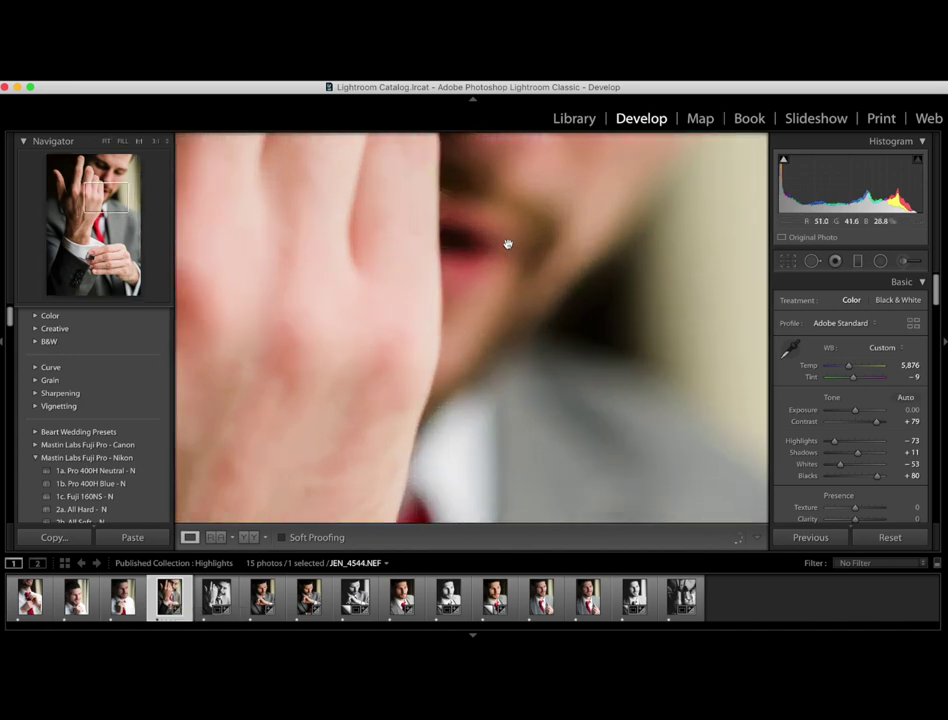
scroll(510, 239, up, 5)
scroll(537, 173, down, 5)
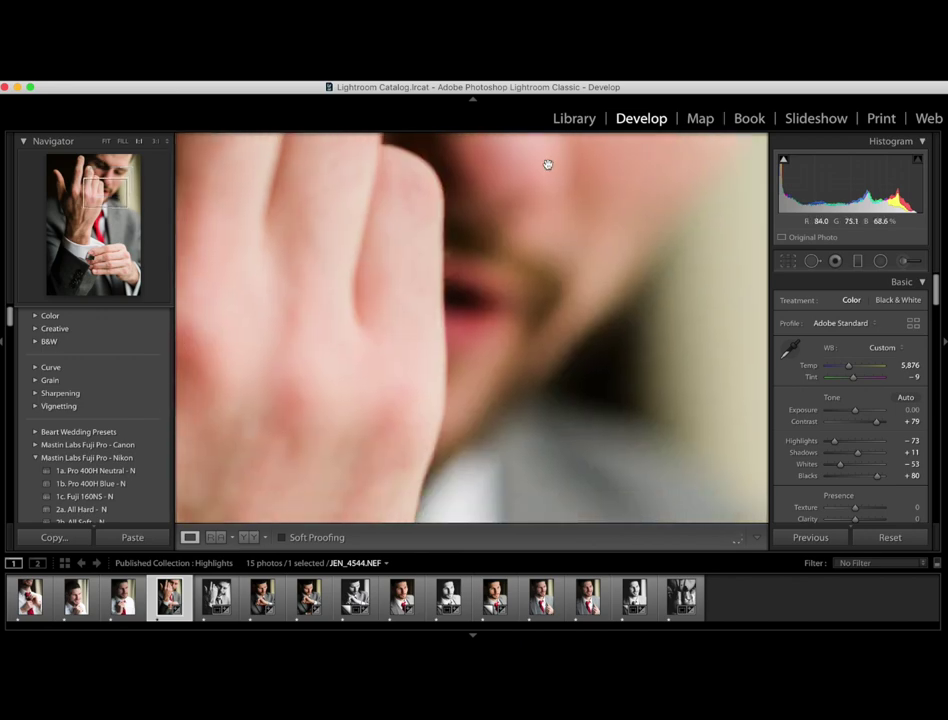
click(533, 209)
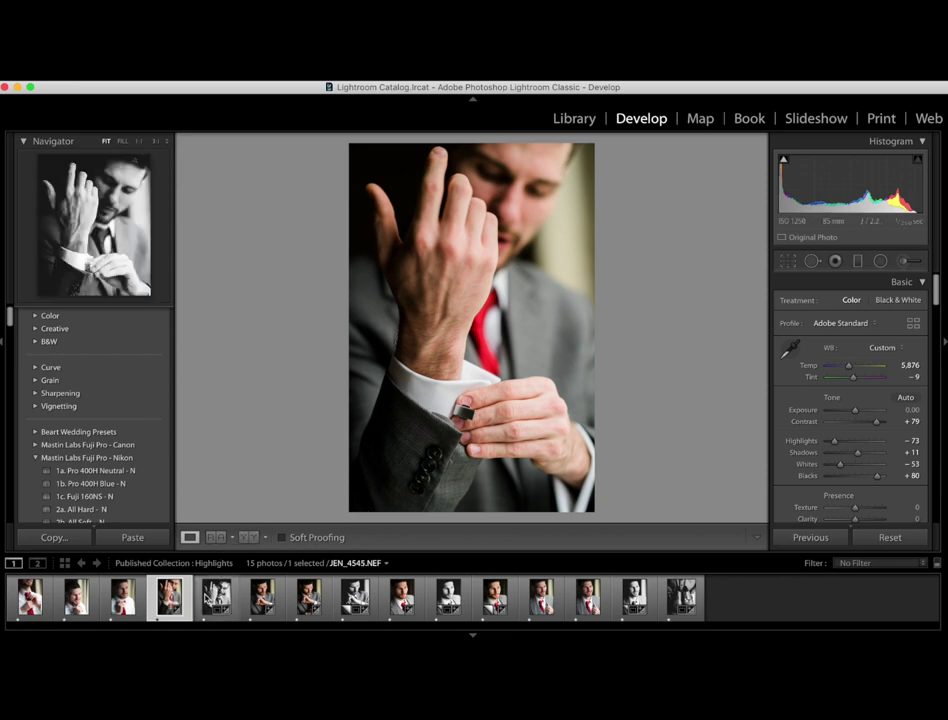
click(207, 598)
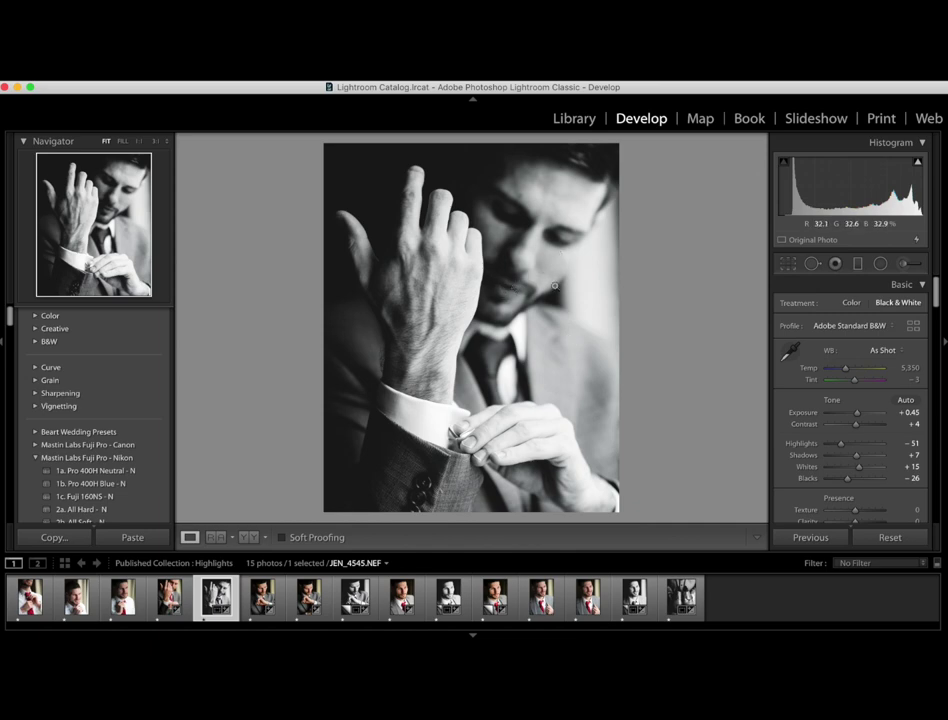
Step: Check the cufflink at 1:1, then crop JEN_4545 to the Original aspect ratio
click(462, 430)
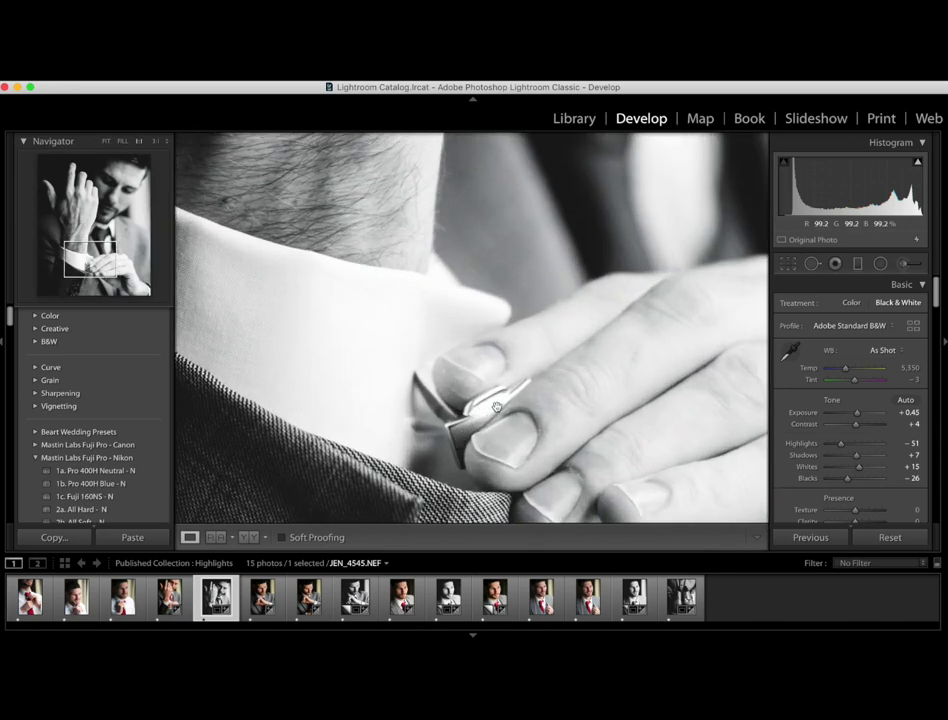
click(489, 414)
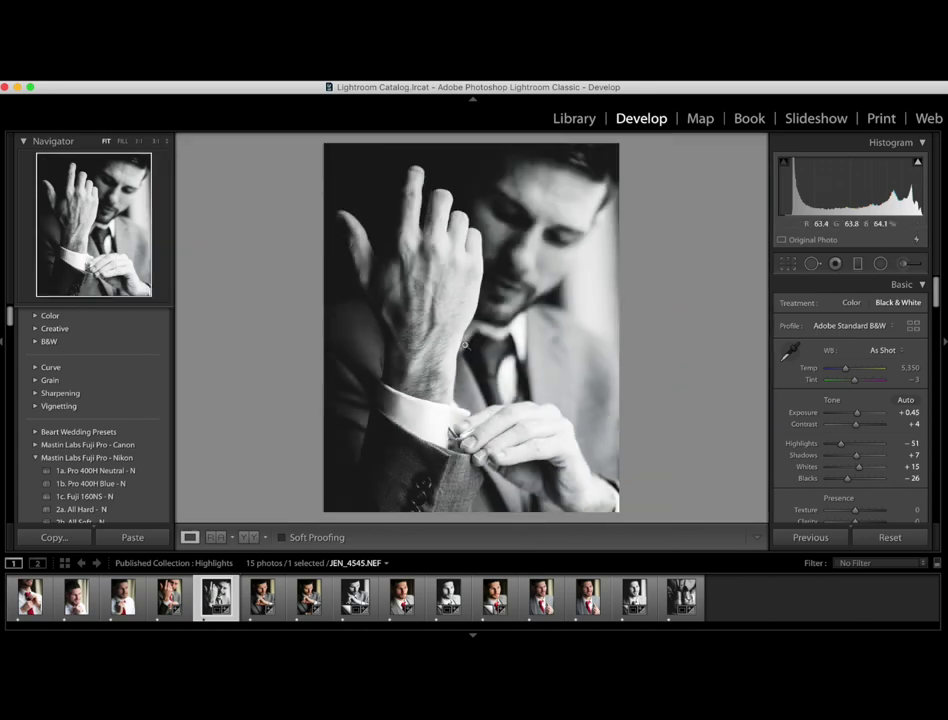
click(788, 264)
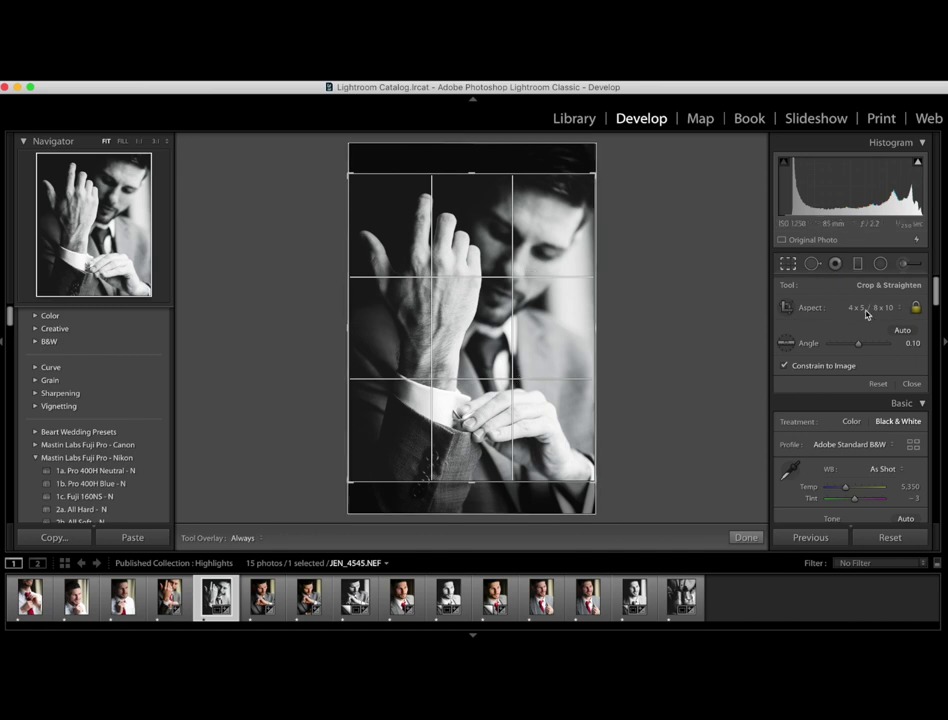
click(885, 310)
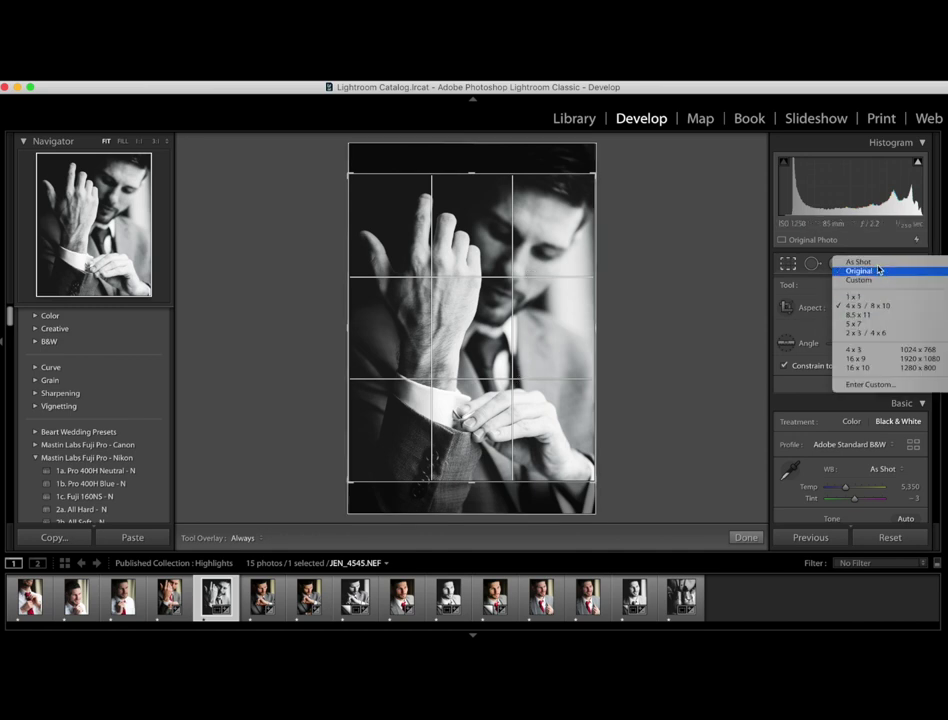
click(859, 271)
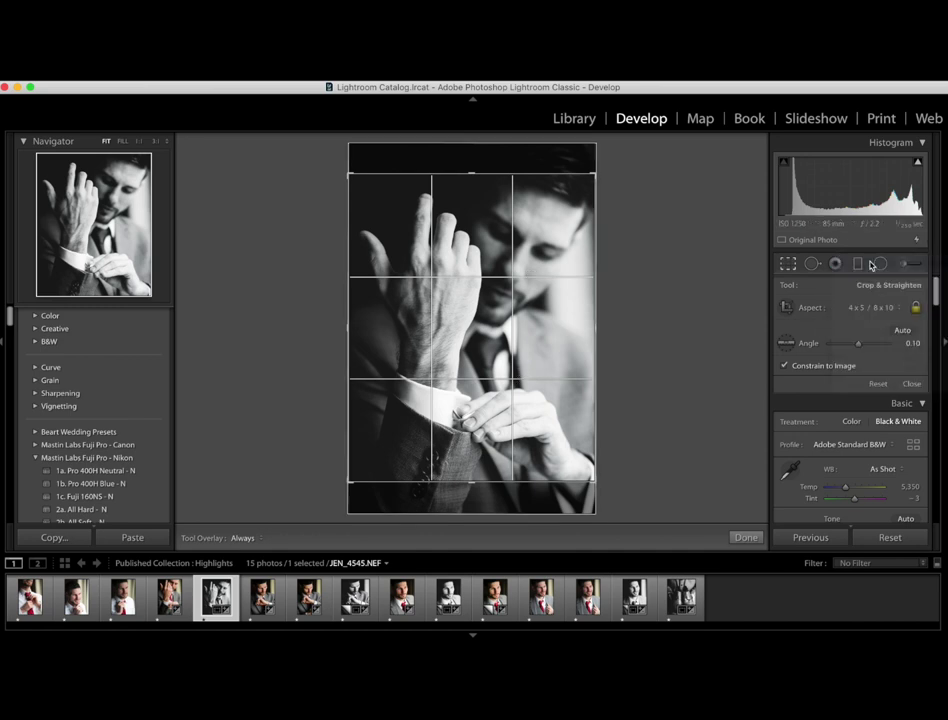
key(Return)
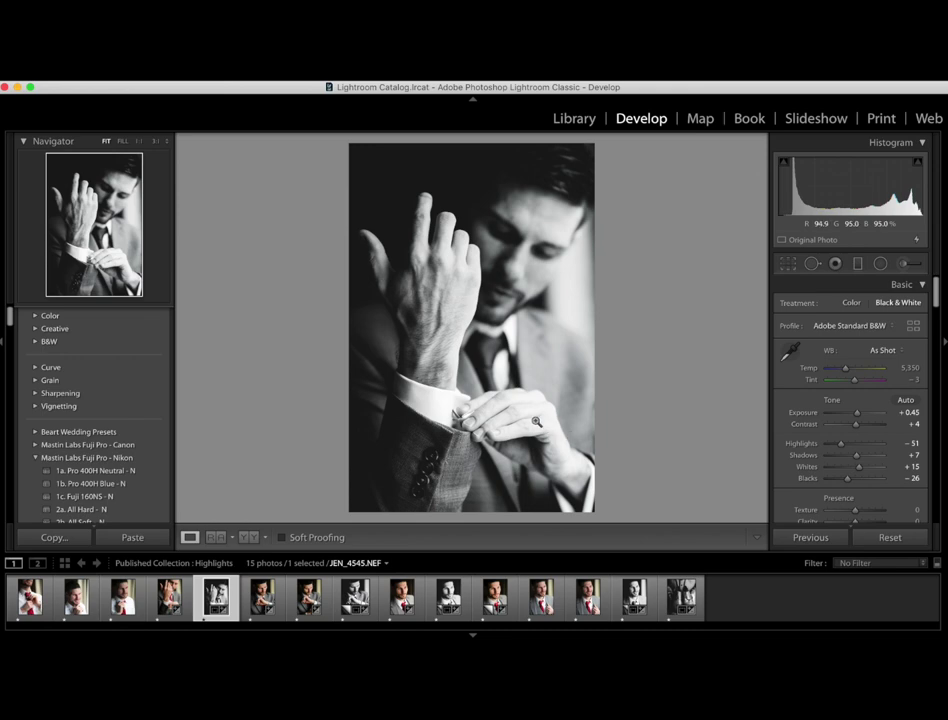
click(432, 263)
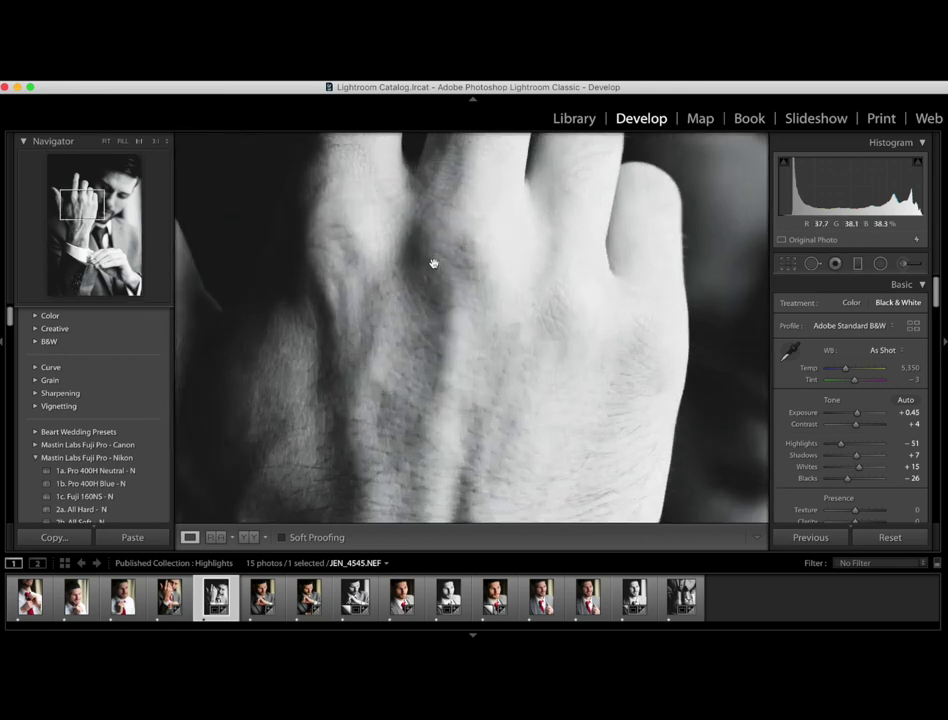
click(434, 264)
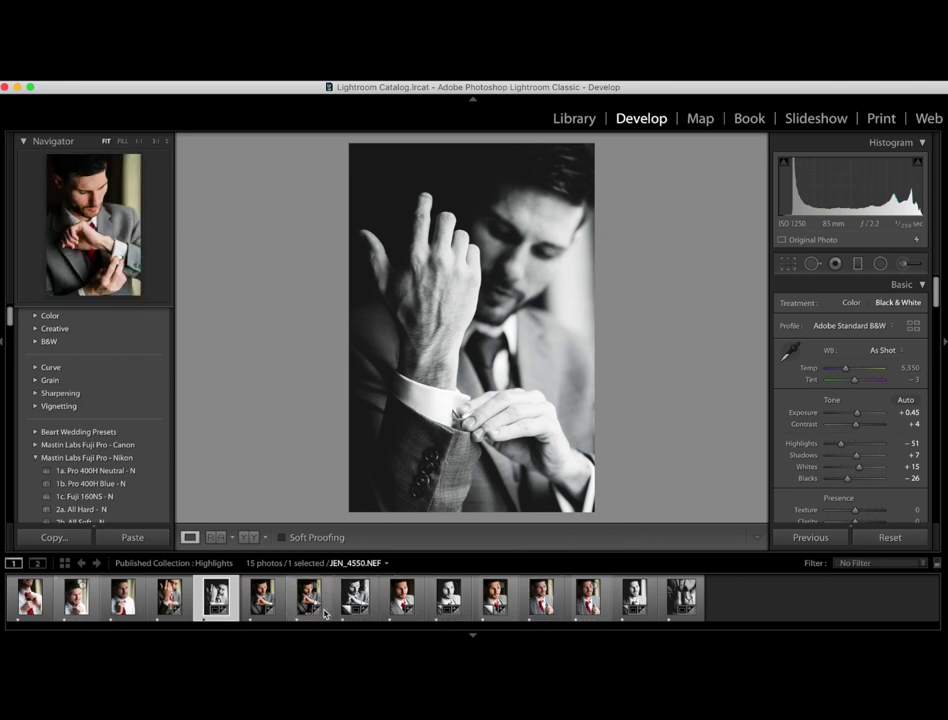
Step: Revisit JEN_4549 and JEN_4550, converting JEN_4550 to black and white
click(262, 603)
key(Right)
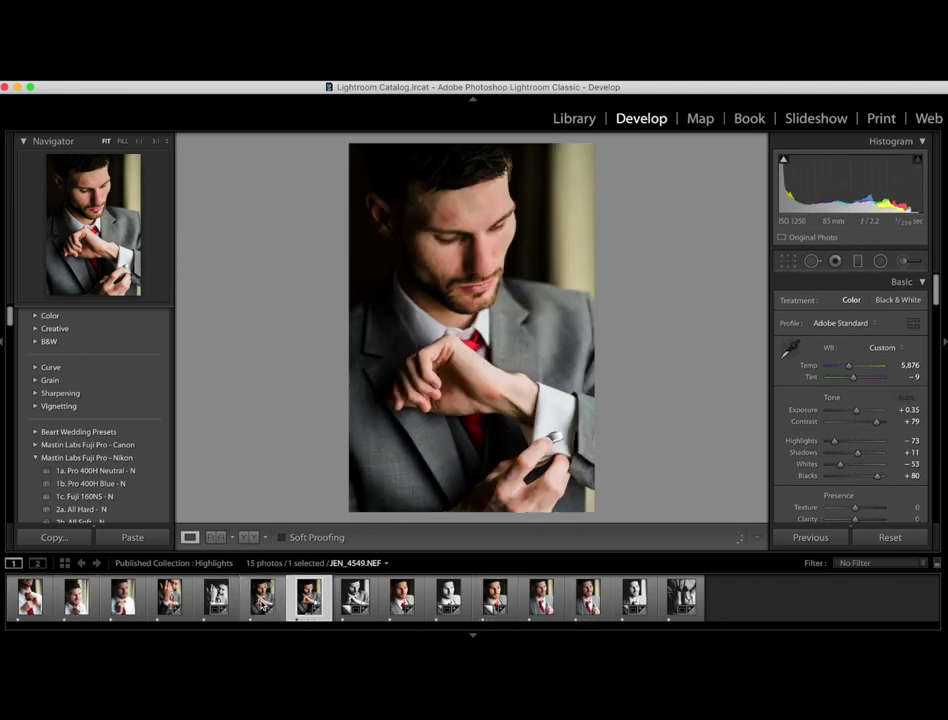
click(262, 603)
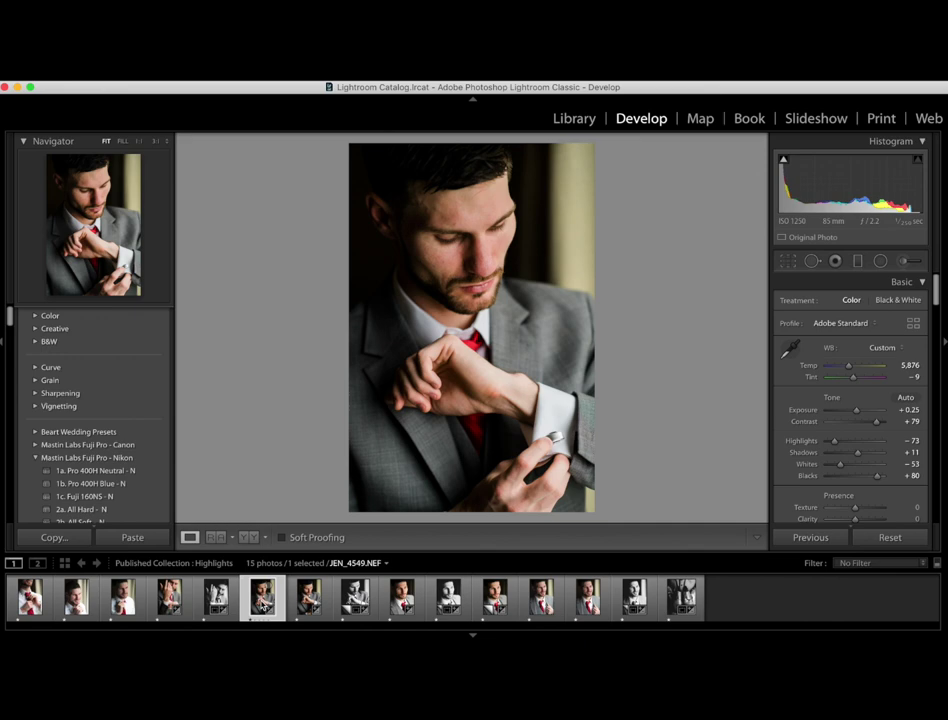
key(Right)
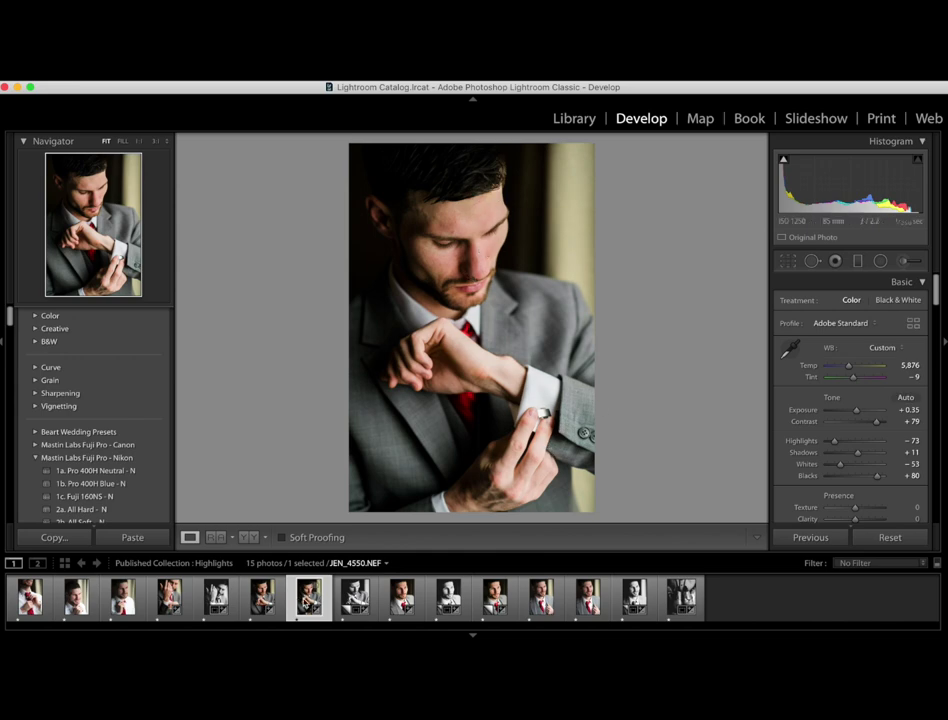
click(899, 300)
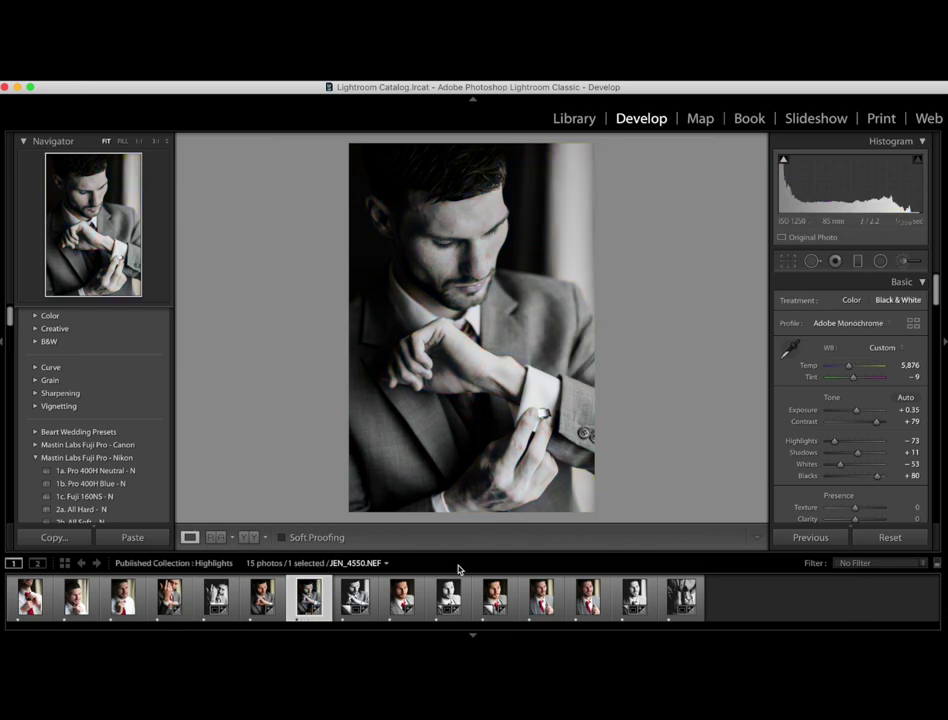
Step: Advance through JEN_4551 and its copies to the unedited JEN_4560.NEF
key(Right)
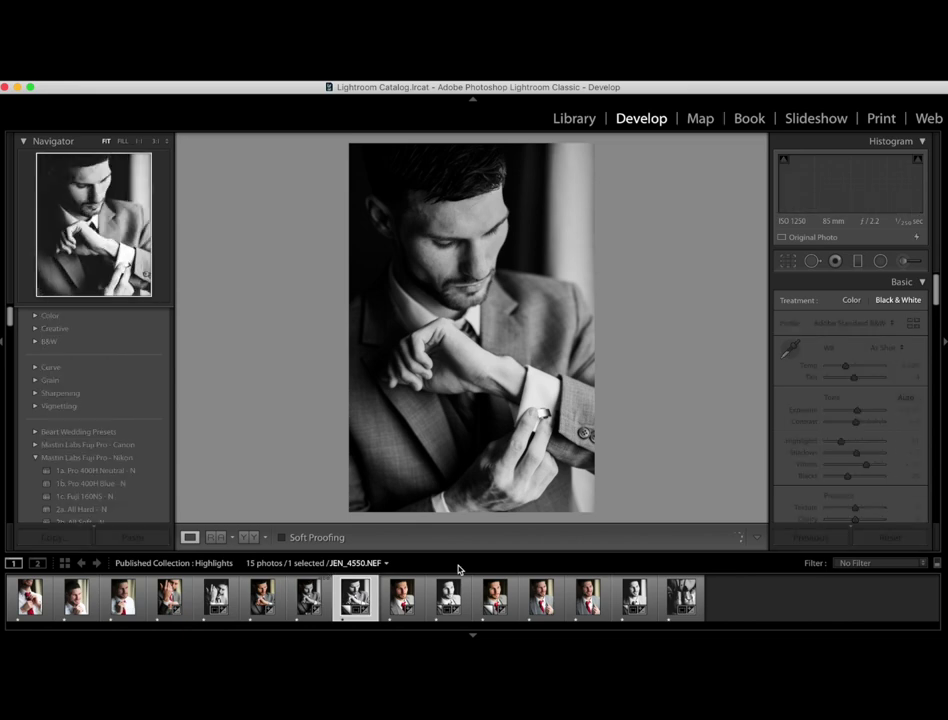
key(Right)
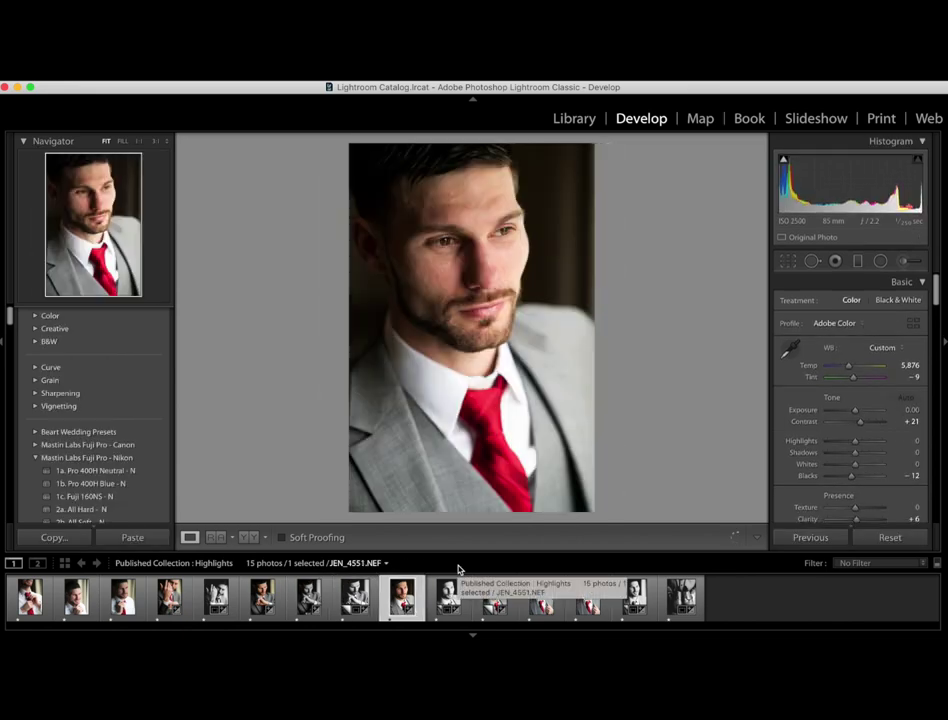
key(Right)
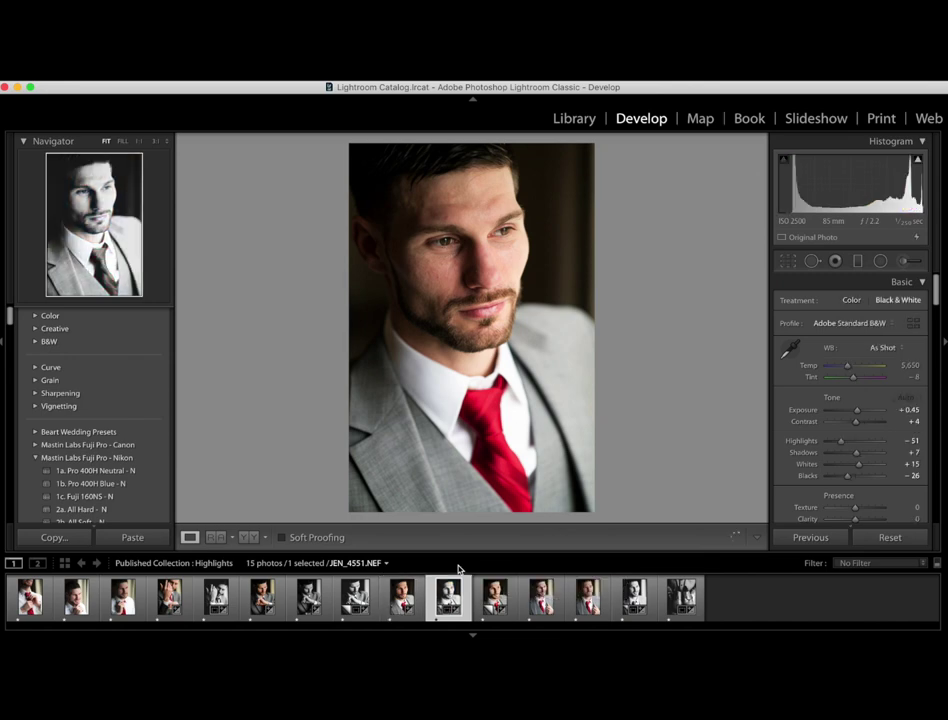
key(Right)
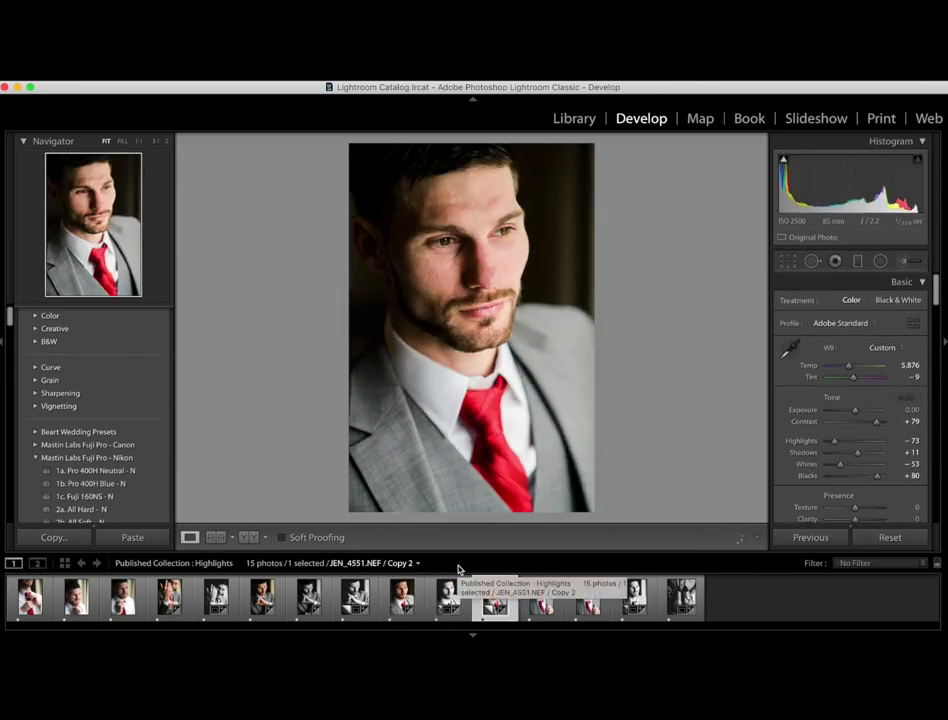
key(Right)
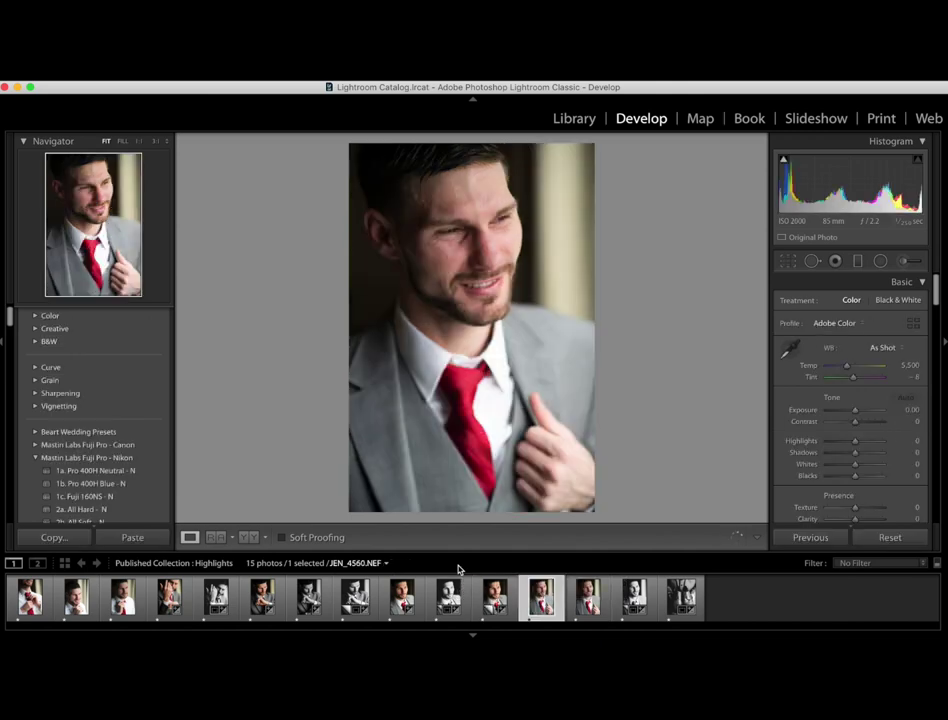
Step: Paste the copied colour edit onto JEN_4560 and JEN_4561
click(145, 541)
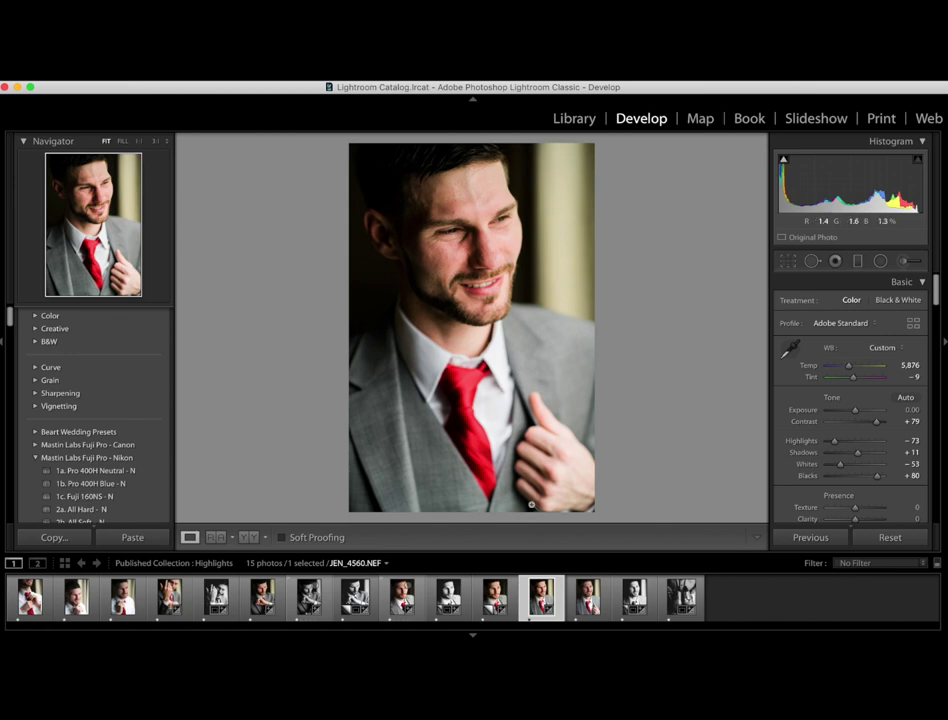
key(Right)
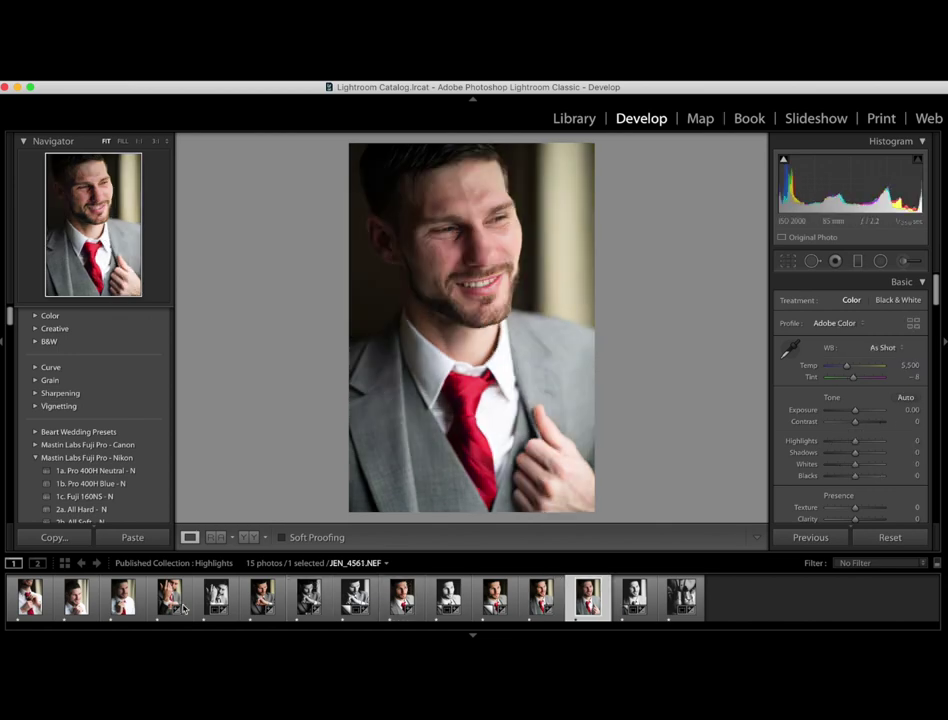
click(130, 538)
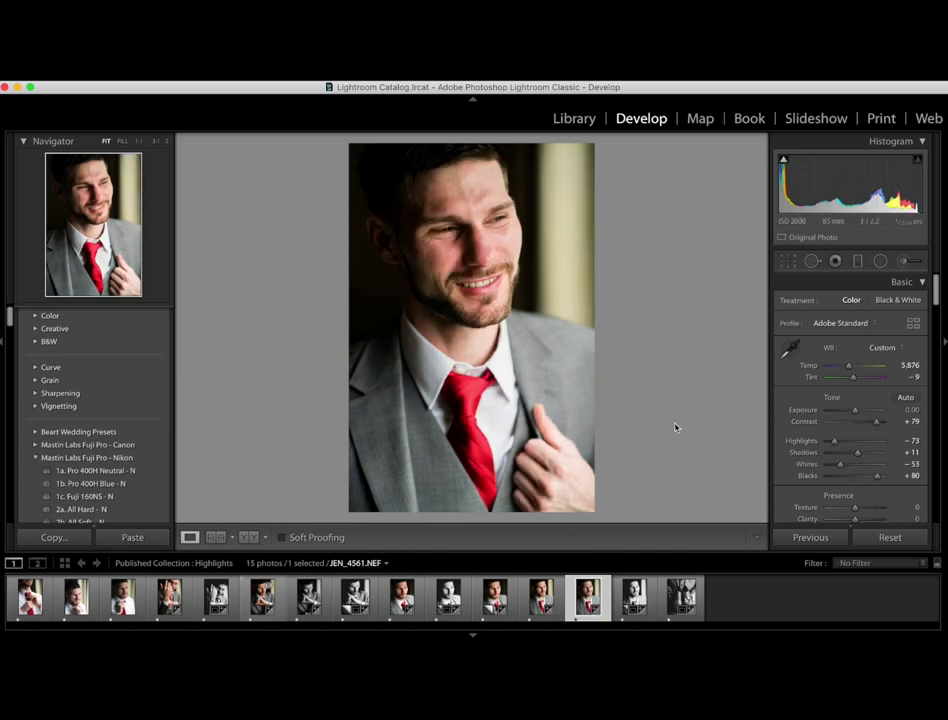
Step: Step past the B&W copy of JEN_4561, then jump back to JEN_4517.NEF
key(Right)
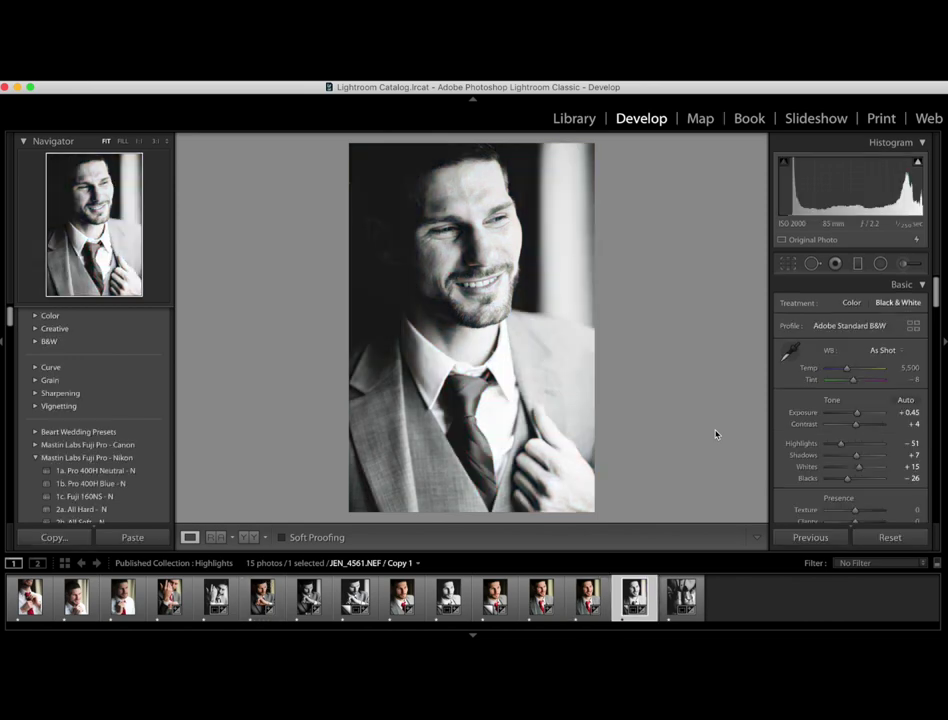
key(Right)
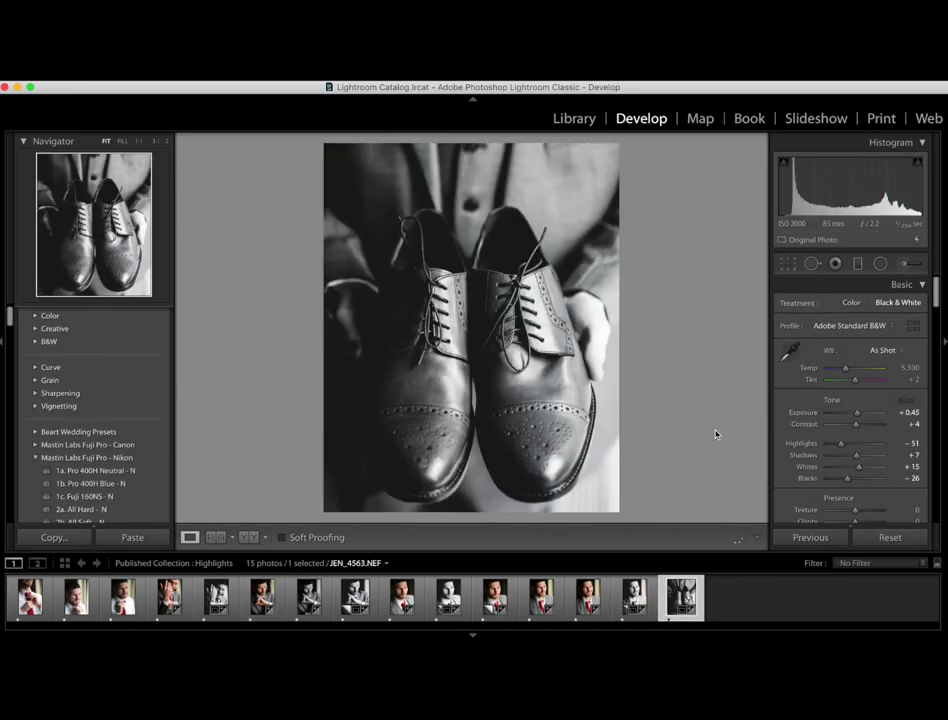
key(Left)
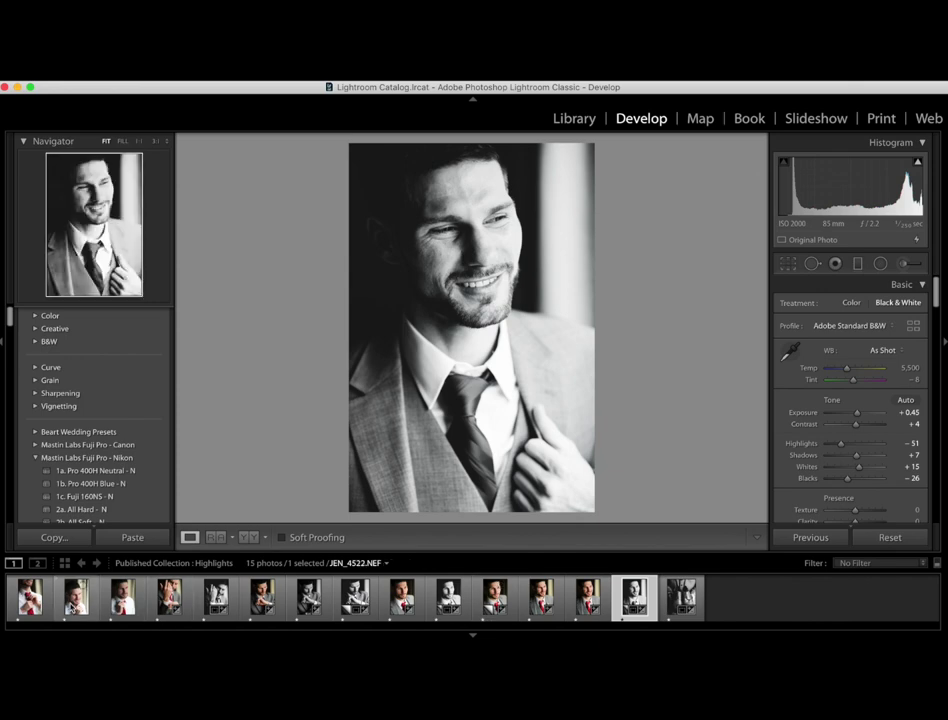
click(30, 597)
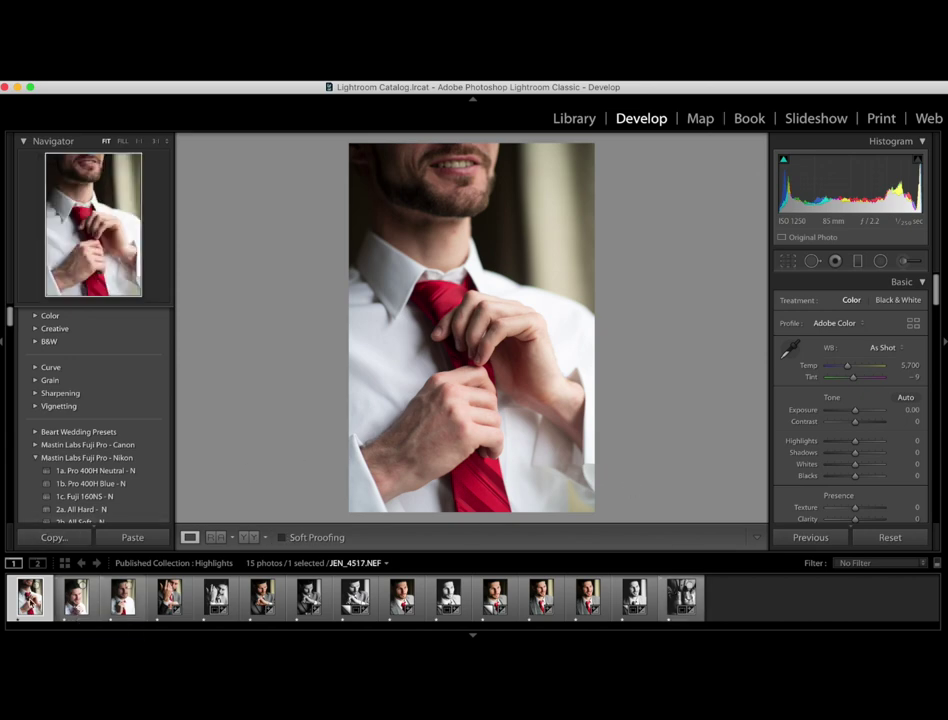
Step: Paste the copied colour edit onto the third photo, JEN_4529.NEF
click(79, 598)
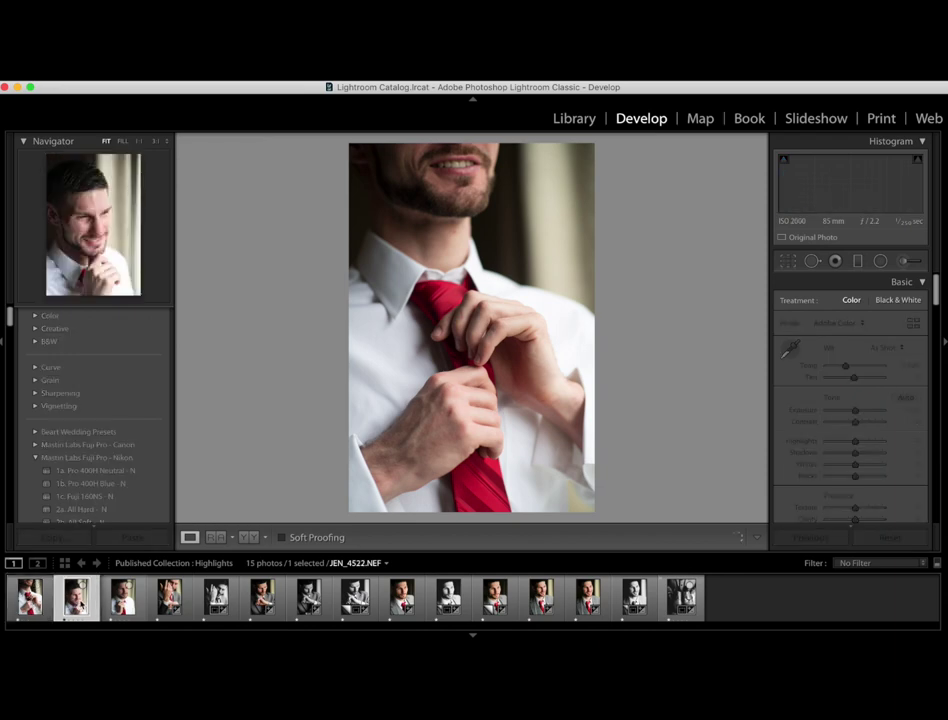
click(130, 599)
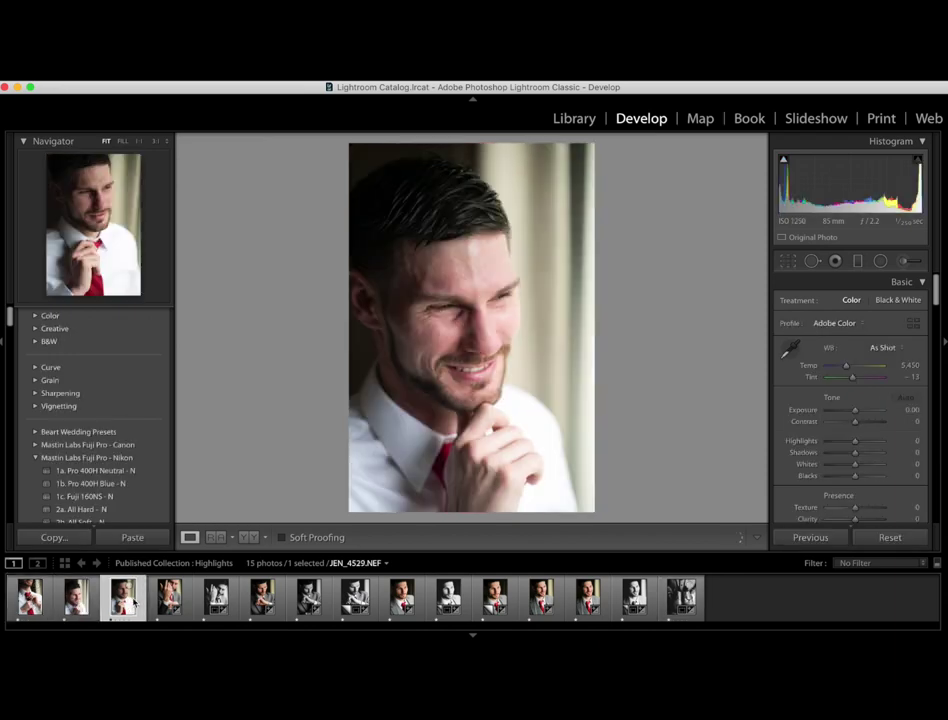
click(143, 536)
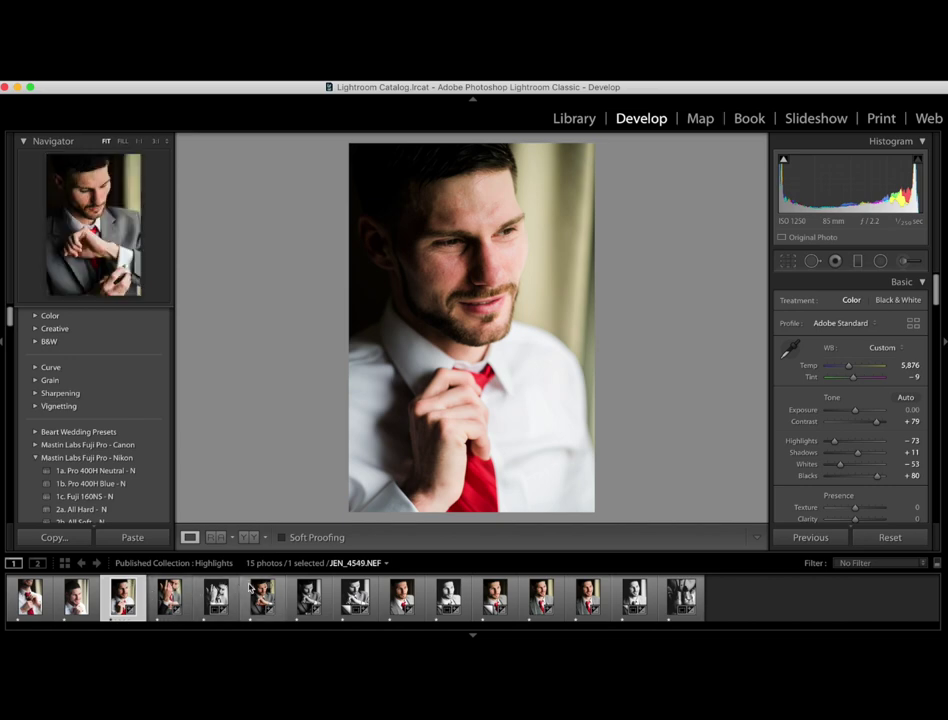
Step: Open JEN_4551 Copy 2 and scroll the left panel to review its History
click(402, 598)
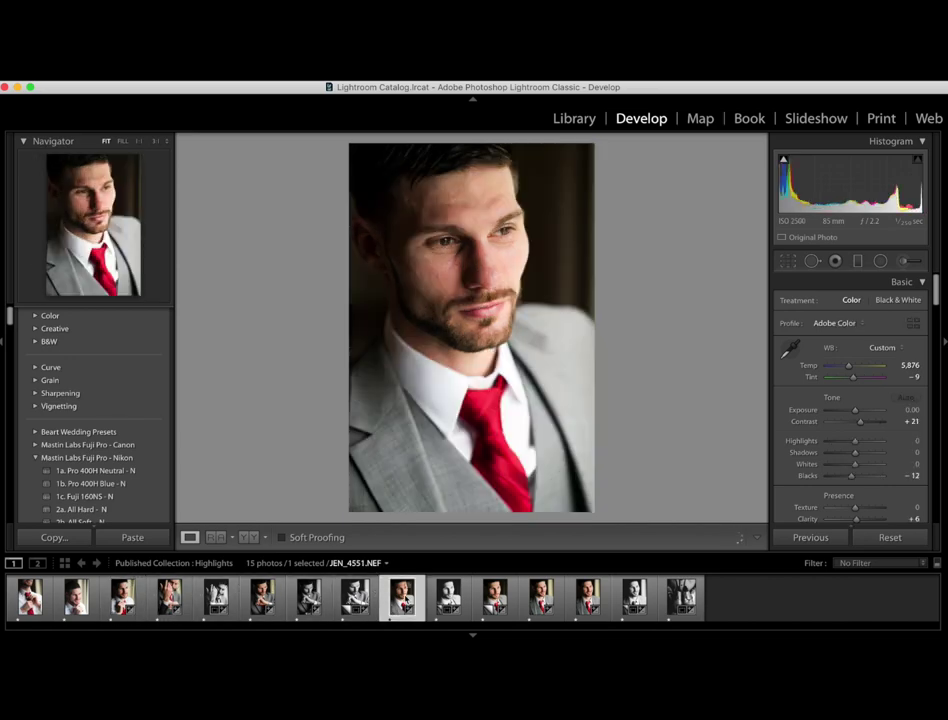
click(495, 598)
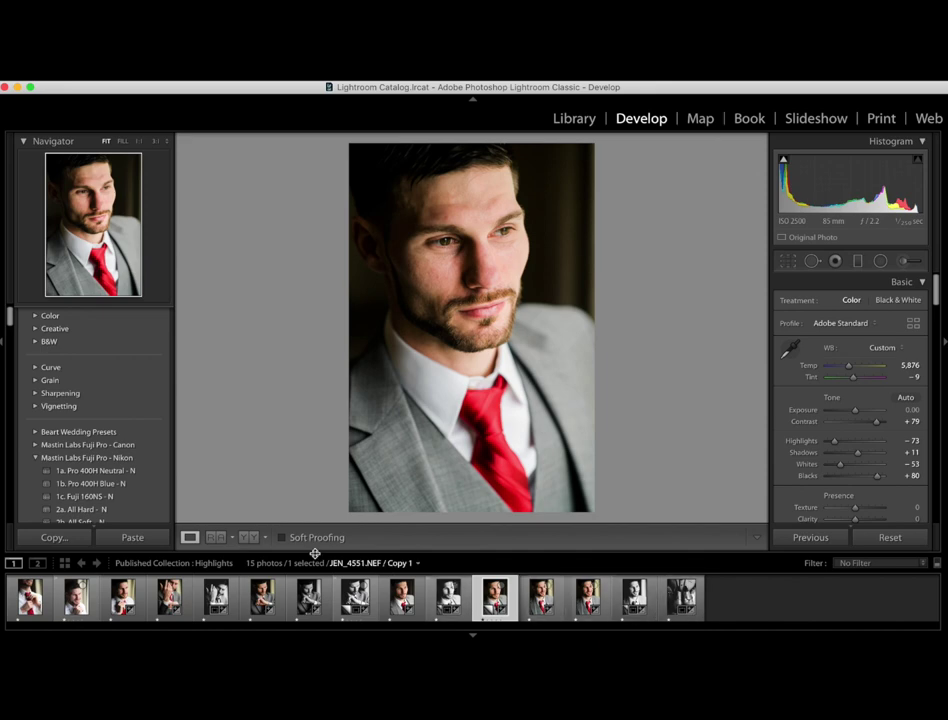
scroll(108, 428, down, 10)
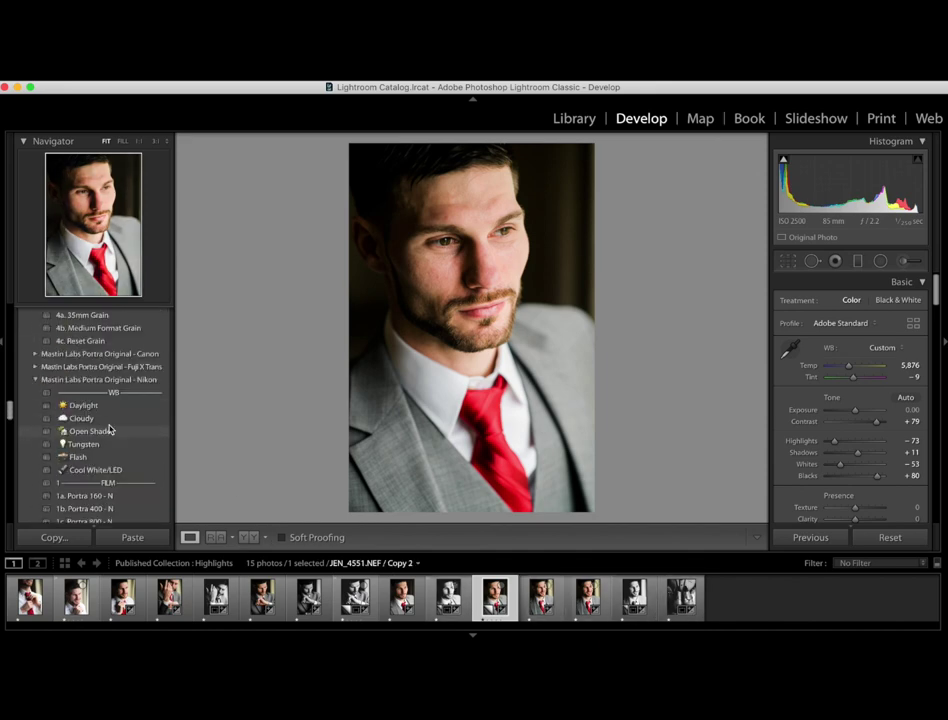
scroll(110, 428, down, 15)
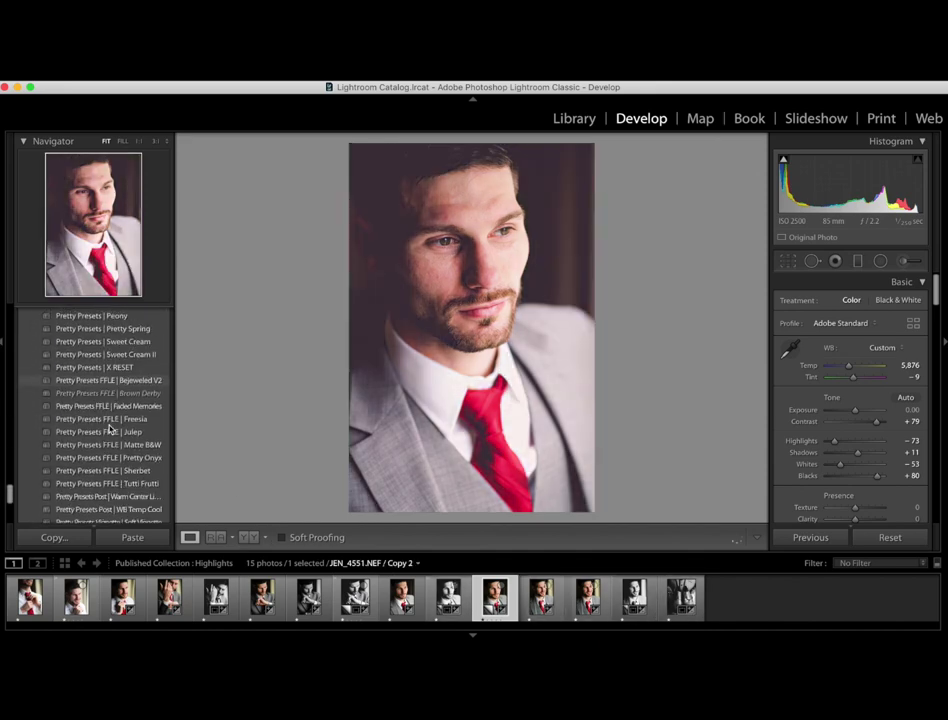
scroll(80, 440, up, 5)
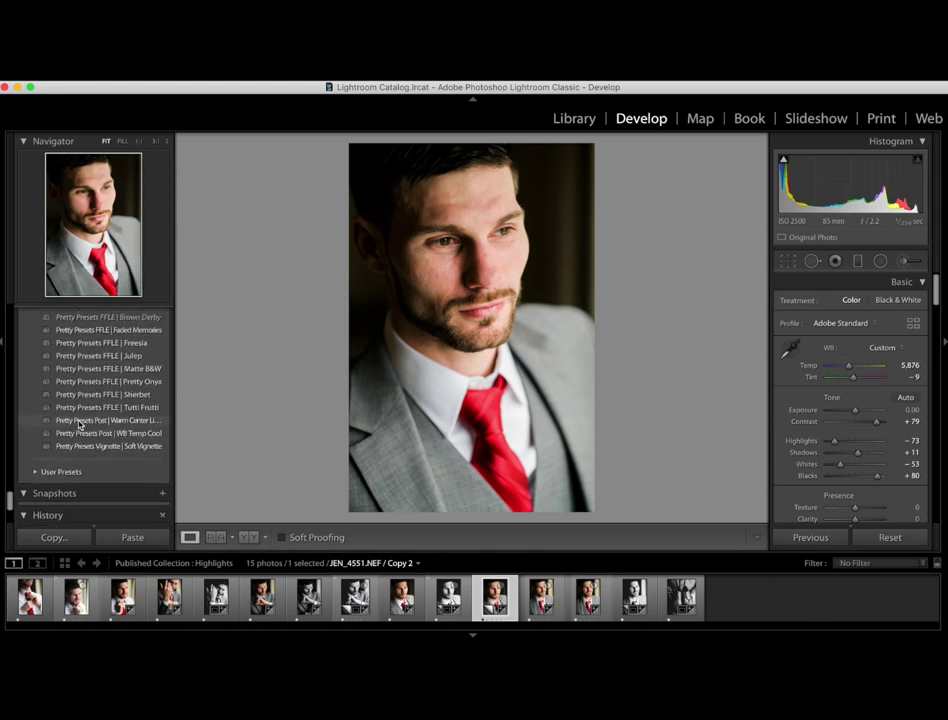
scroll(80, 420, down, 2)
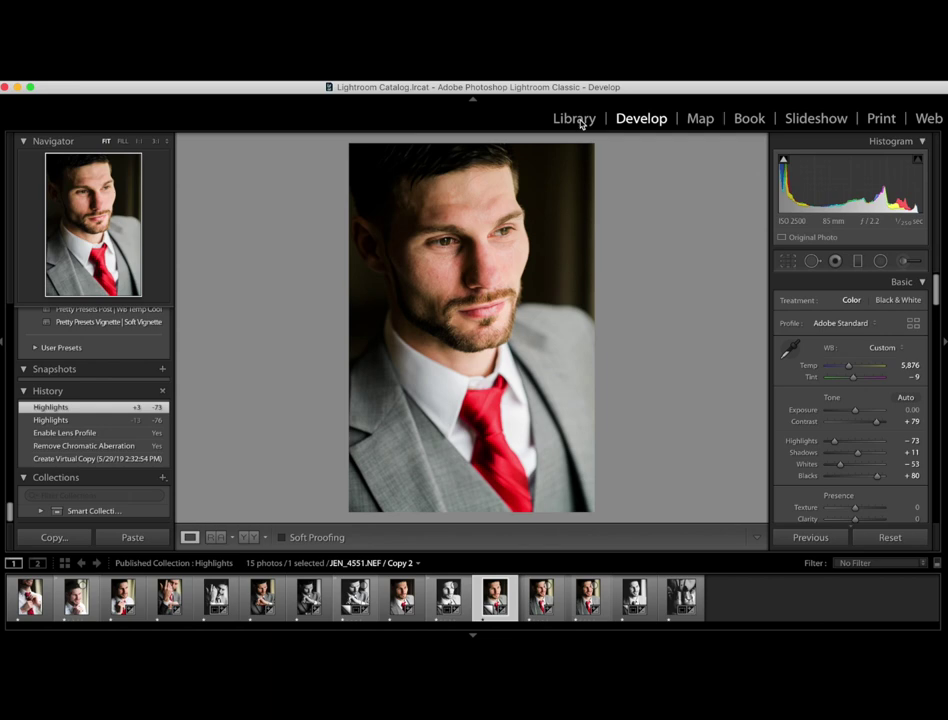
Step: Switch to Library and open the groom's collection set under Pixieset in Publish Services
click(579, 120)
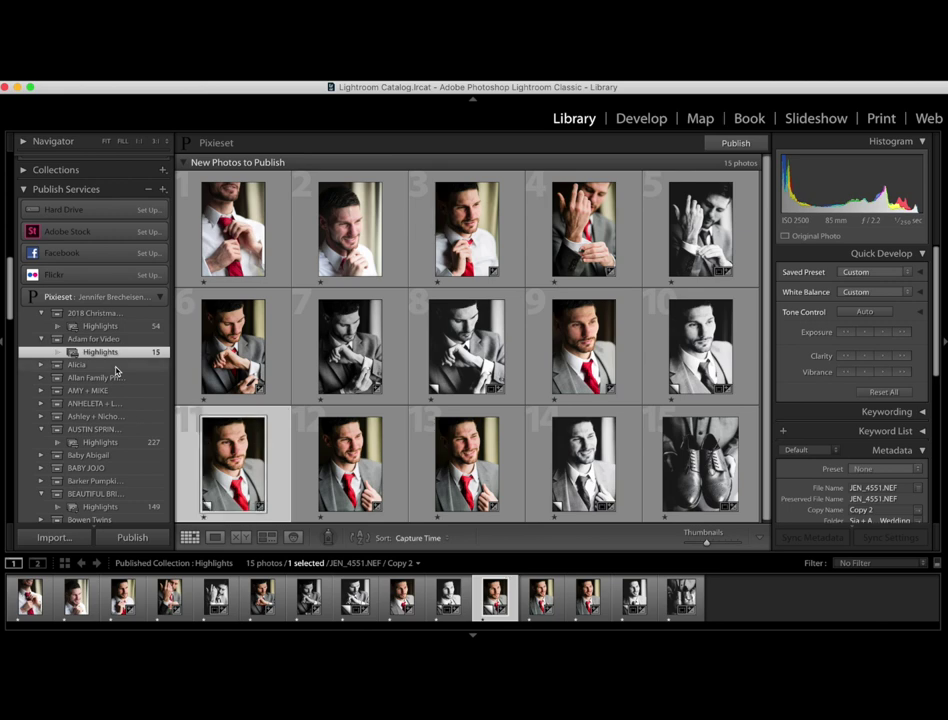
scroll(115, 371, down, 10)
scroll(115, 371, down, 15)
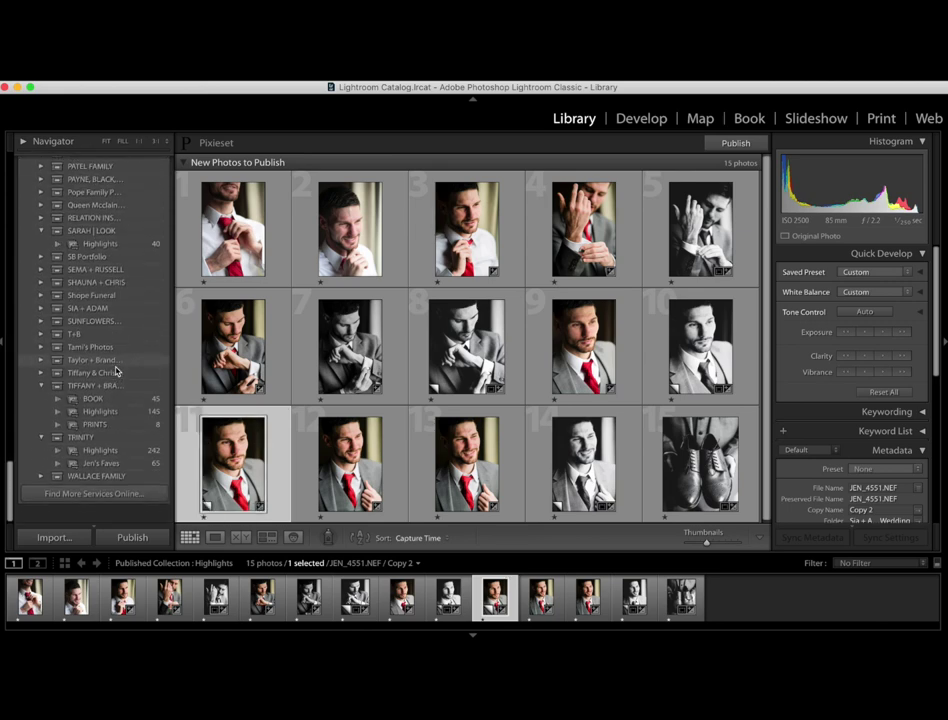
scroll(115, 371, up, 5)
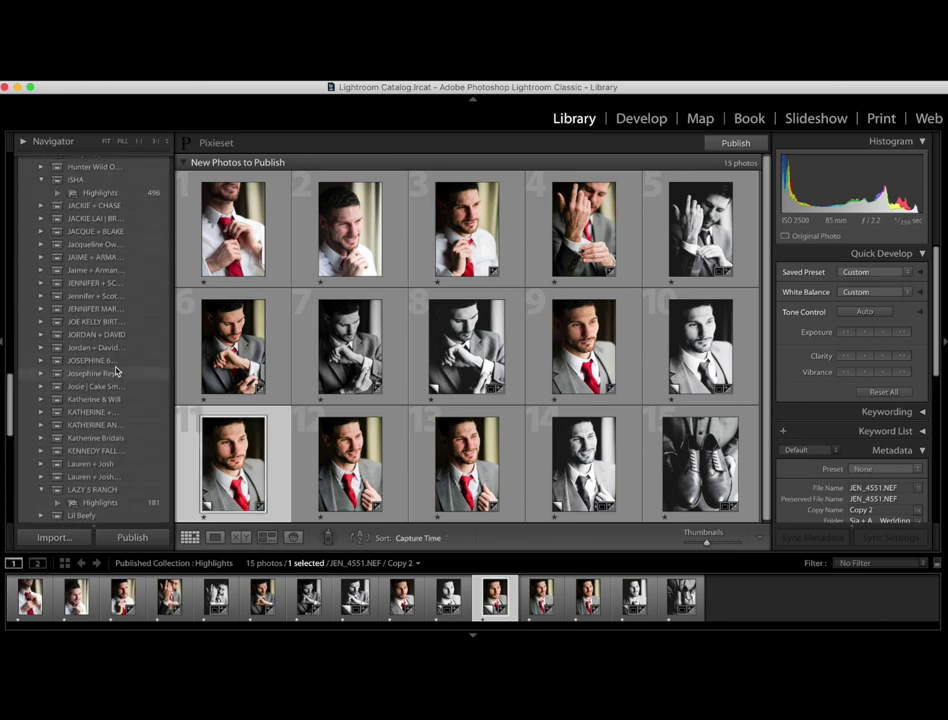
scroll(115, 371, up, 15)
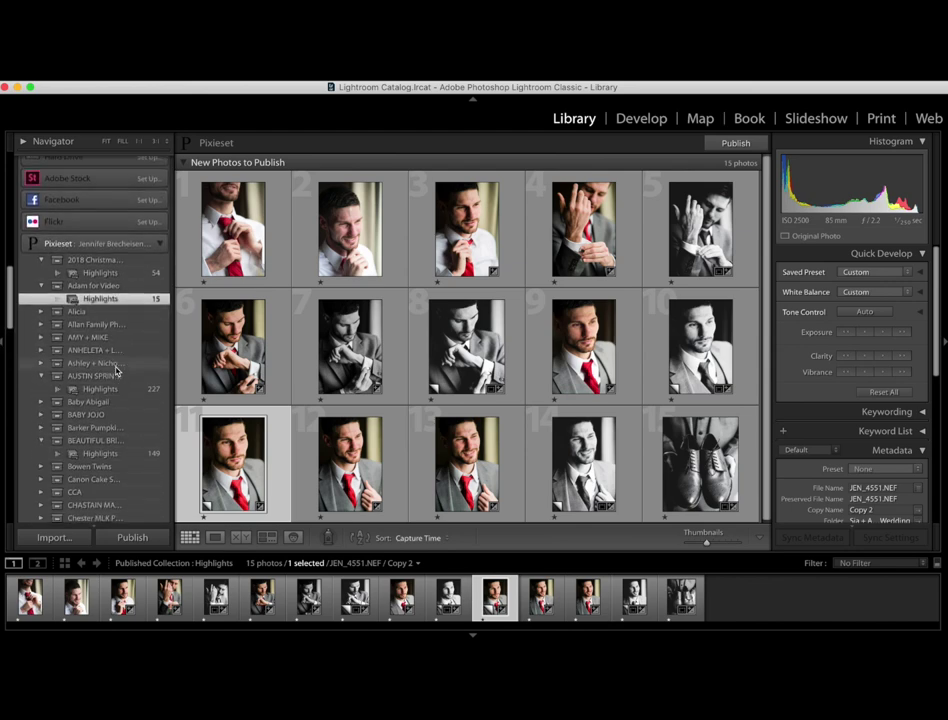
scroll(115, 371, up, 5)
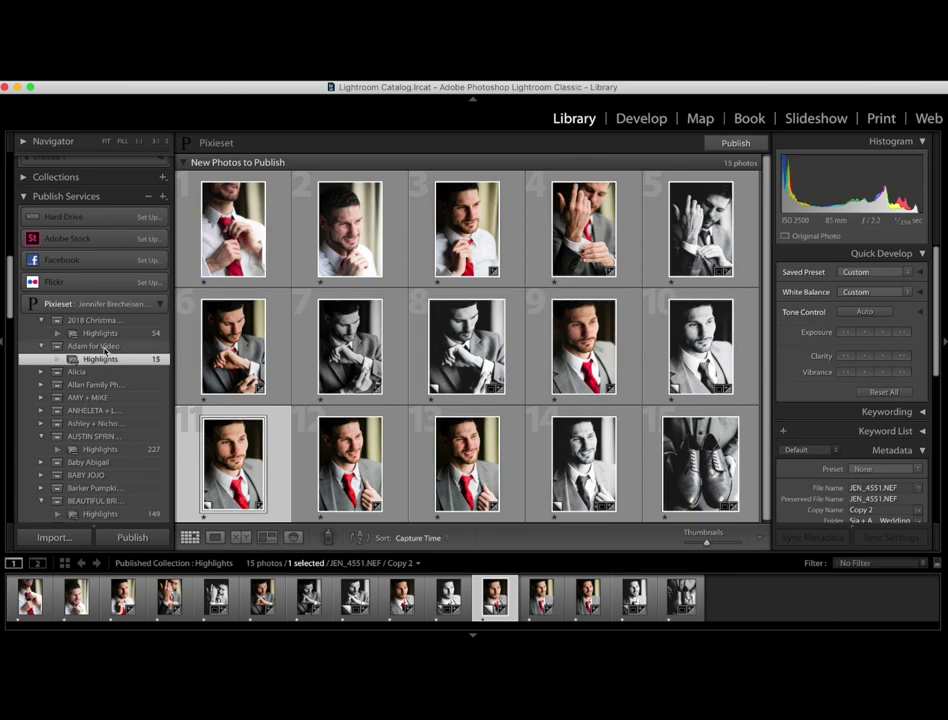
click(114, 347)
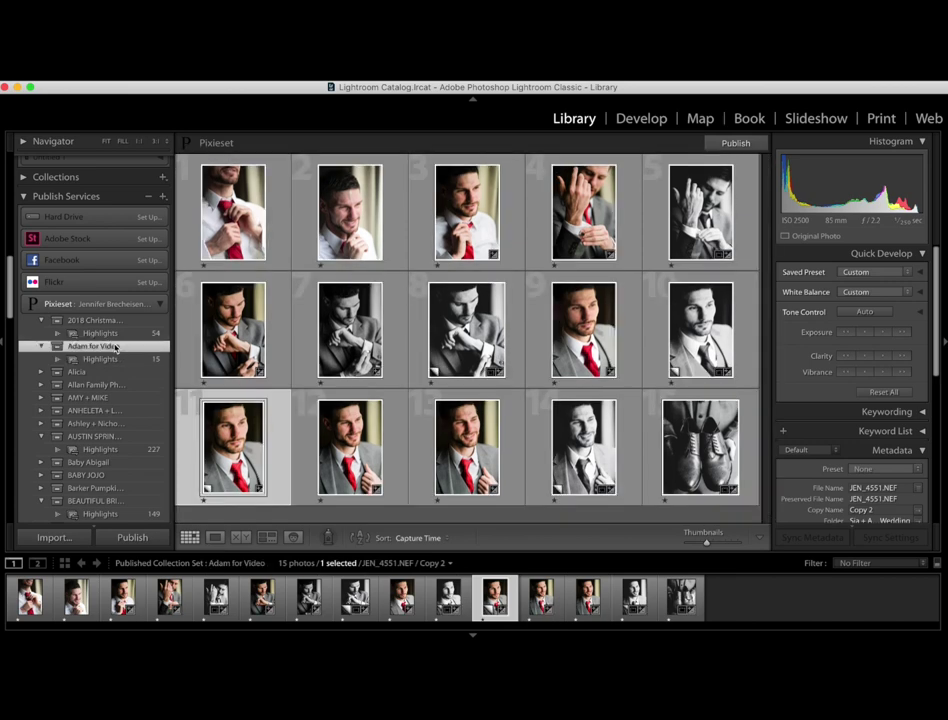